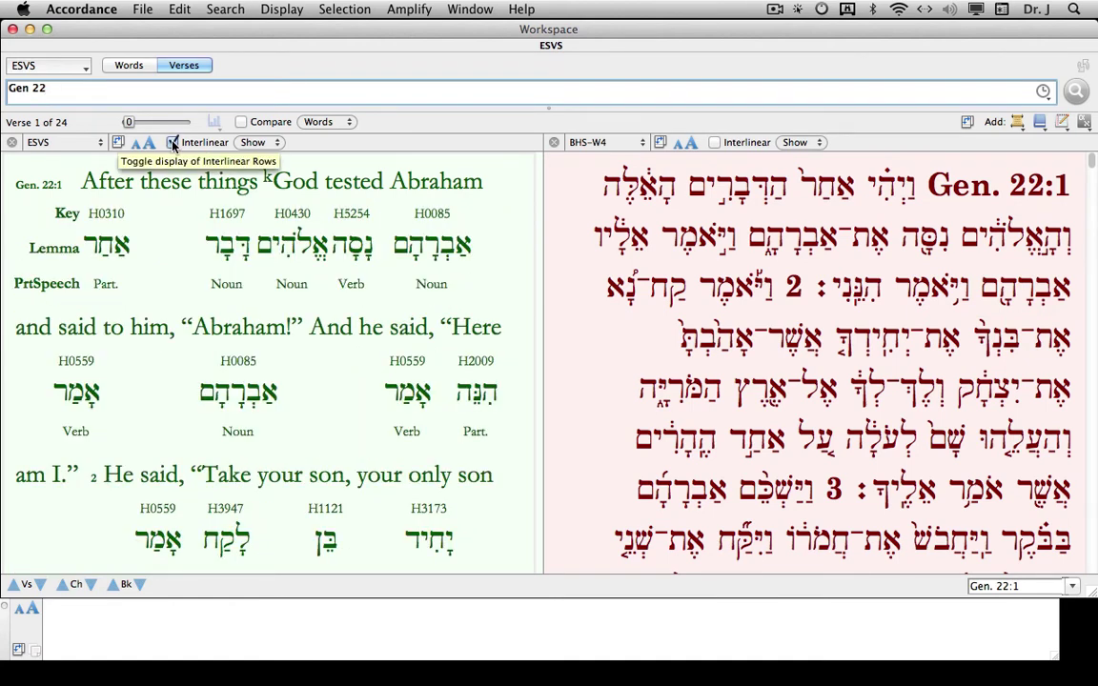
# Step: Apply the English Version Interlinear set to the ESVS text of Genesis 22
pyautogui.click(253, 142)
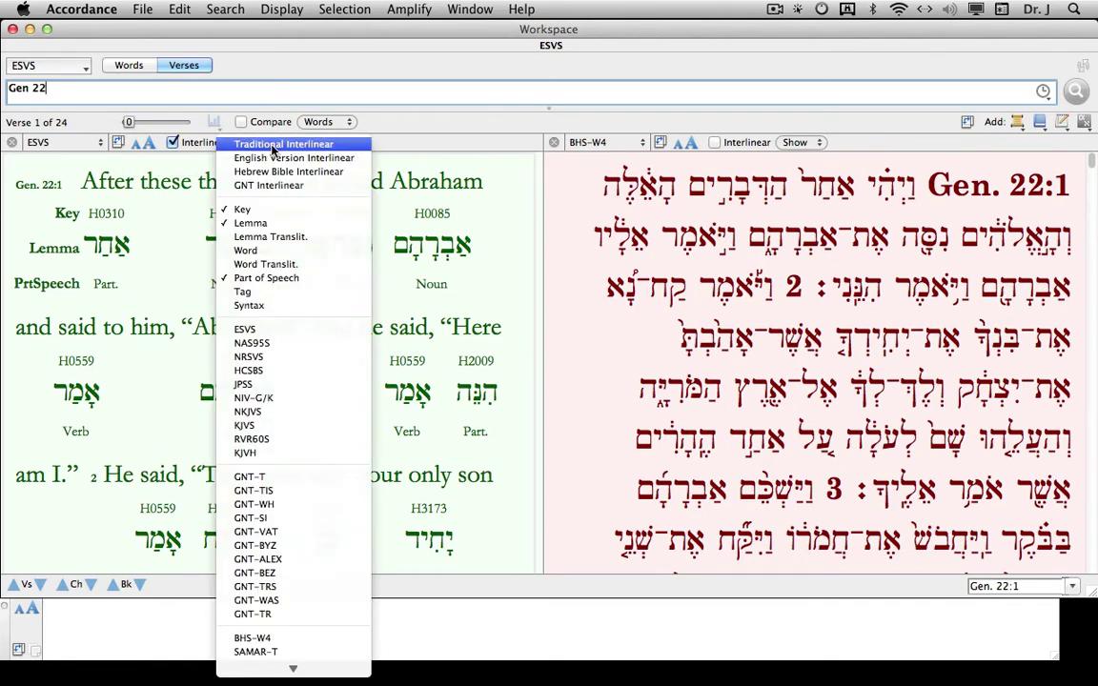
pyautogui.click(411, 166)
pyautogui.moveTo(426, 181)
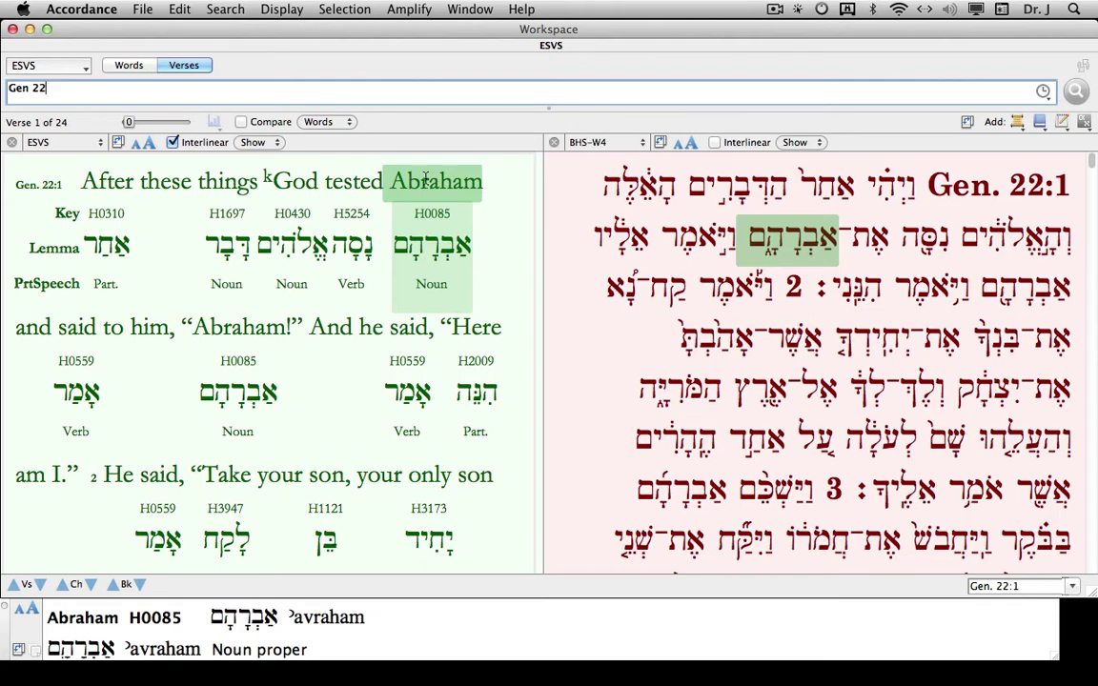
pyautogui.click(277, 144)
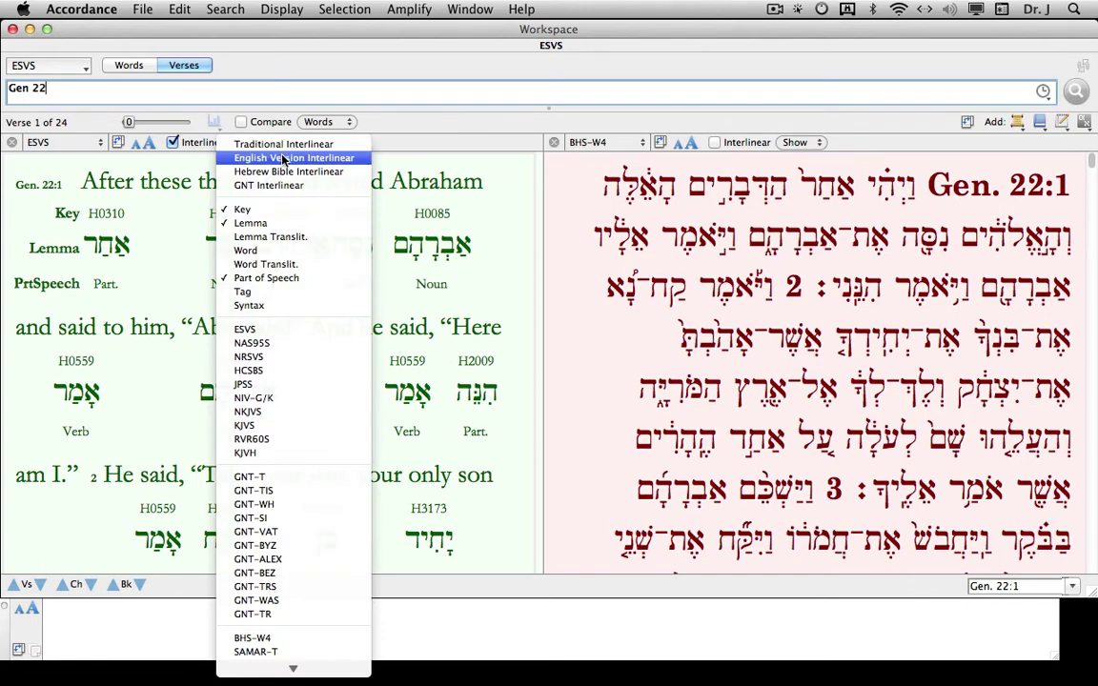
pyautogui.click(283, 158)
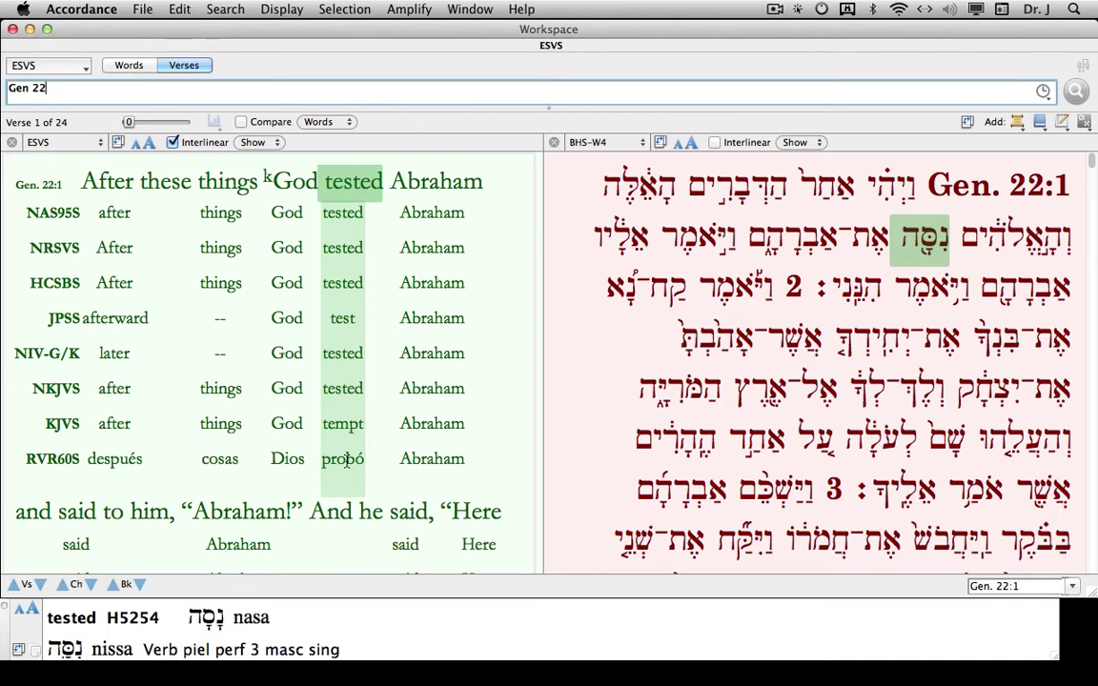
# Step: Turn on interlinear rows for the BHS-W4 text and apply the Hebrew Bible Interlinear set
pyautogui.click(714, 142)
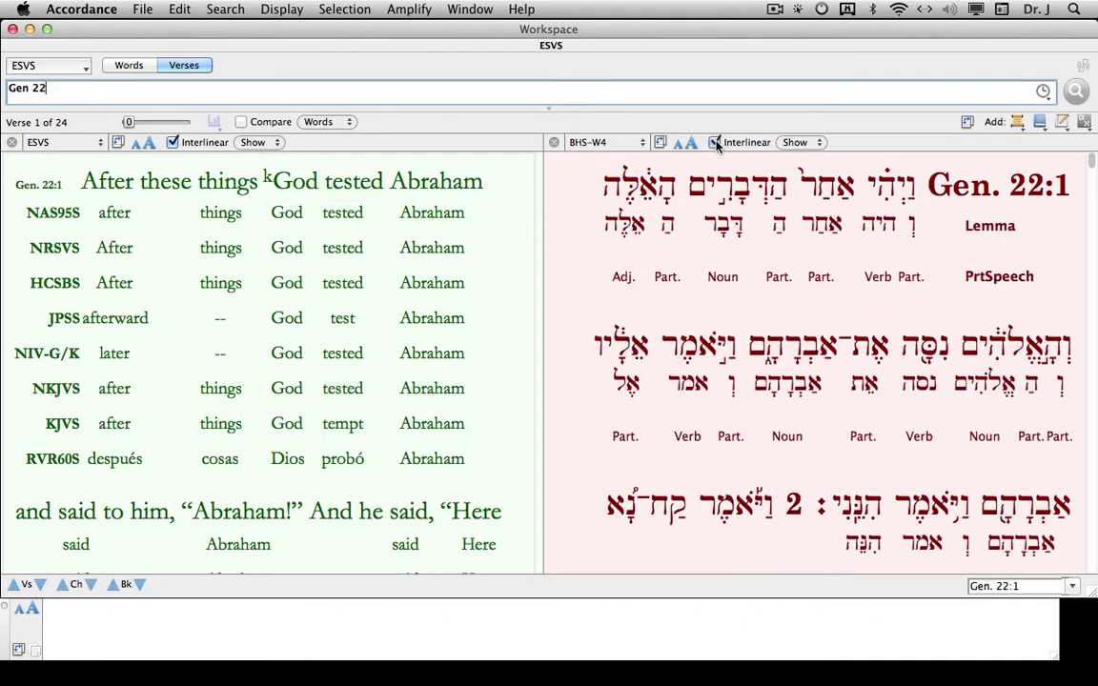
pyautogui.moveTo(725, 181)
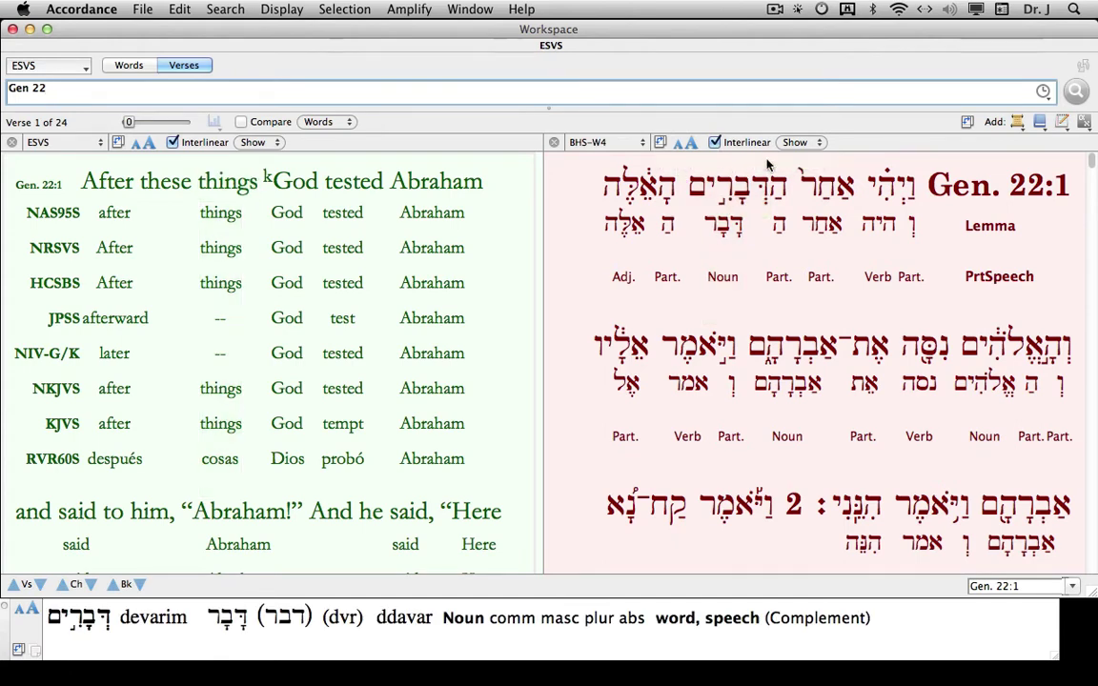
pyautogui.click(799, 143)
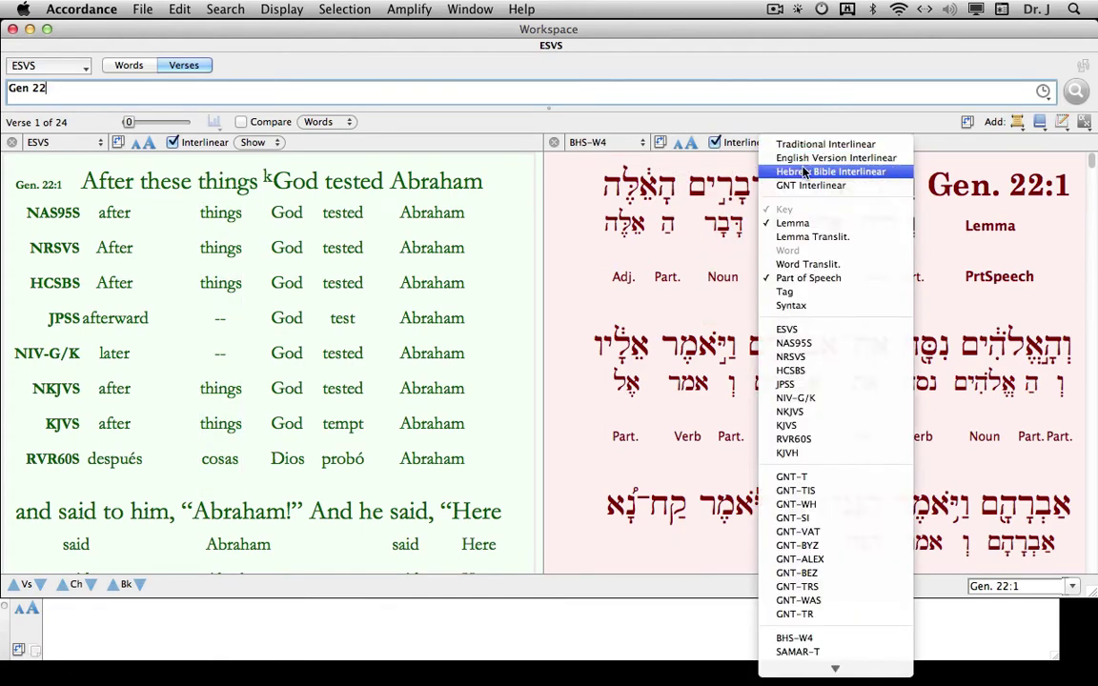
pyautogui.click(805, 173)
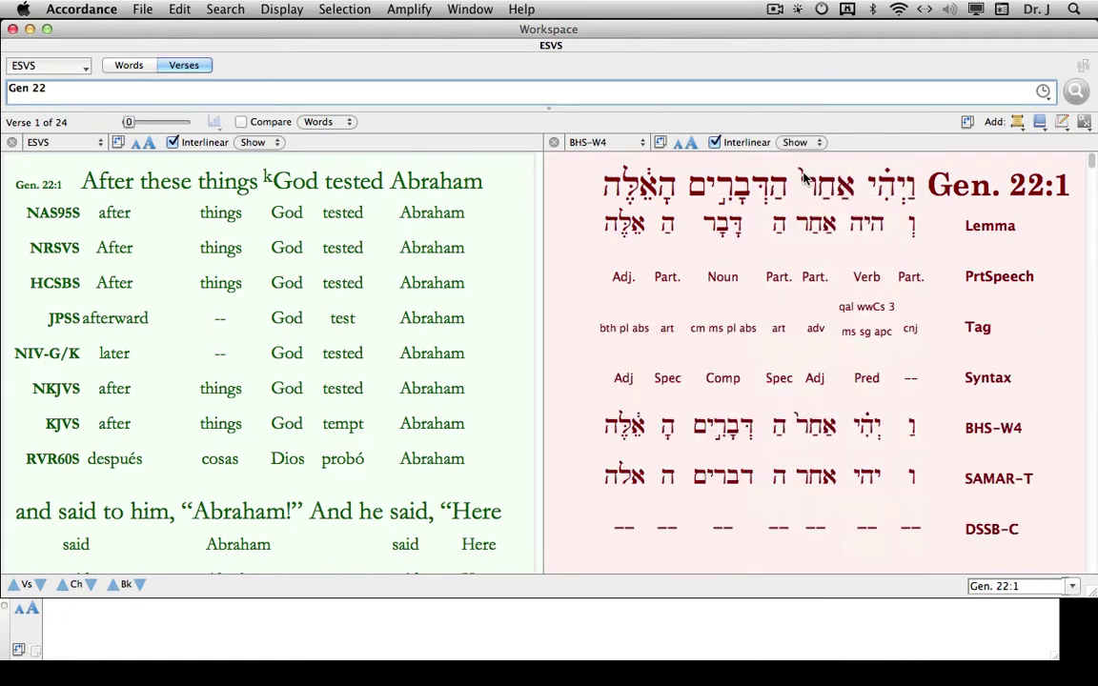
pyautogui.moveTo(875, 195)
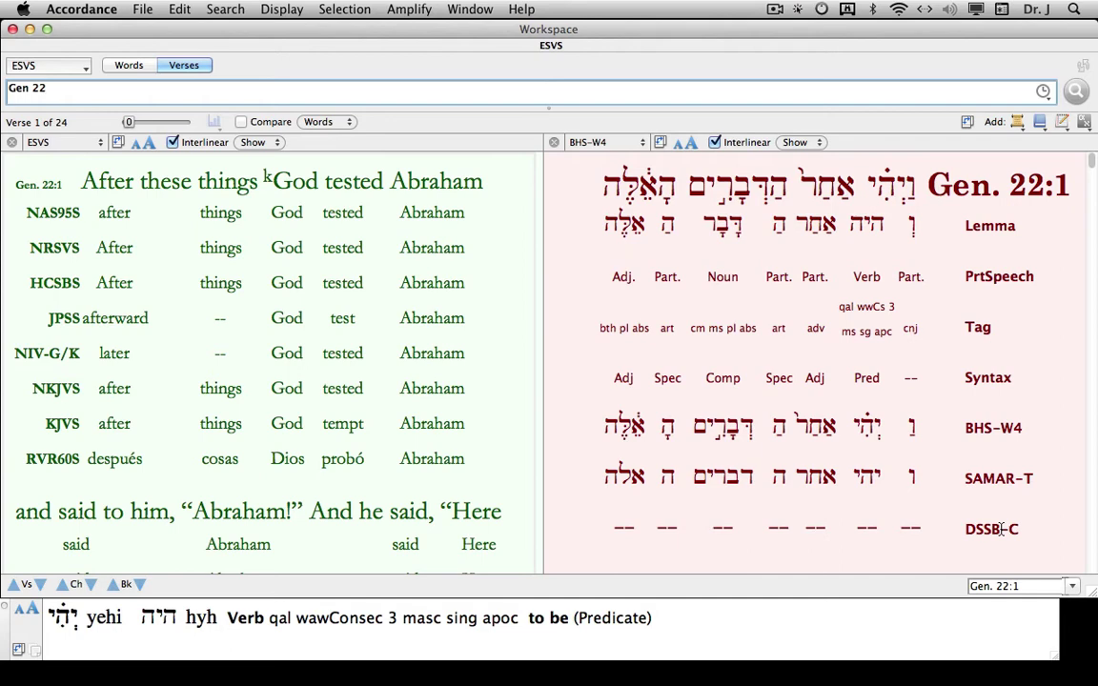
# Step: Add the Word Translit. row to the BHS-W4 interlinear and remove its Lemma row
pyautogui.click(815, 144)
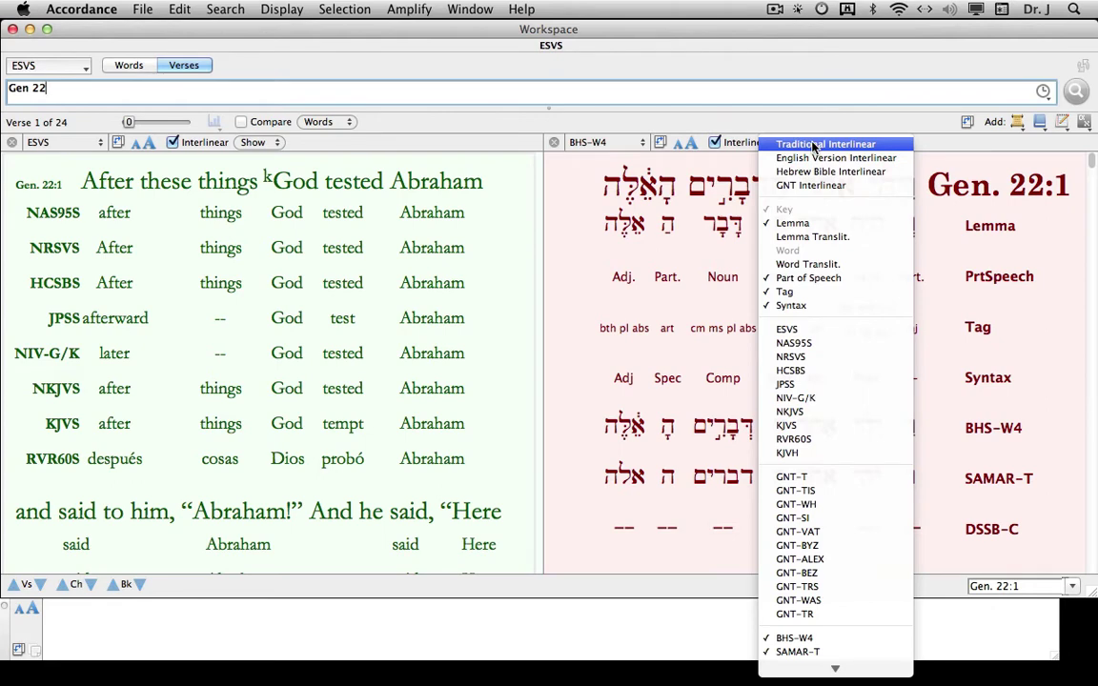
pyautogui.click(836, 266)
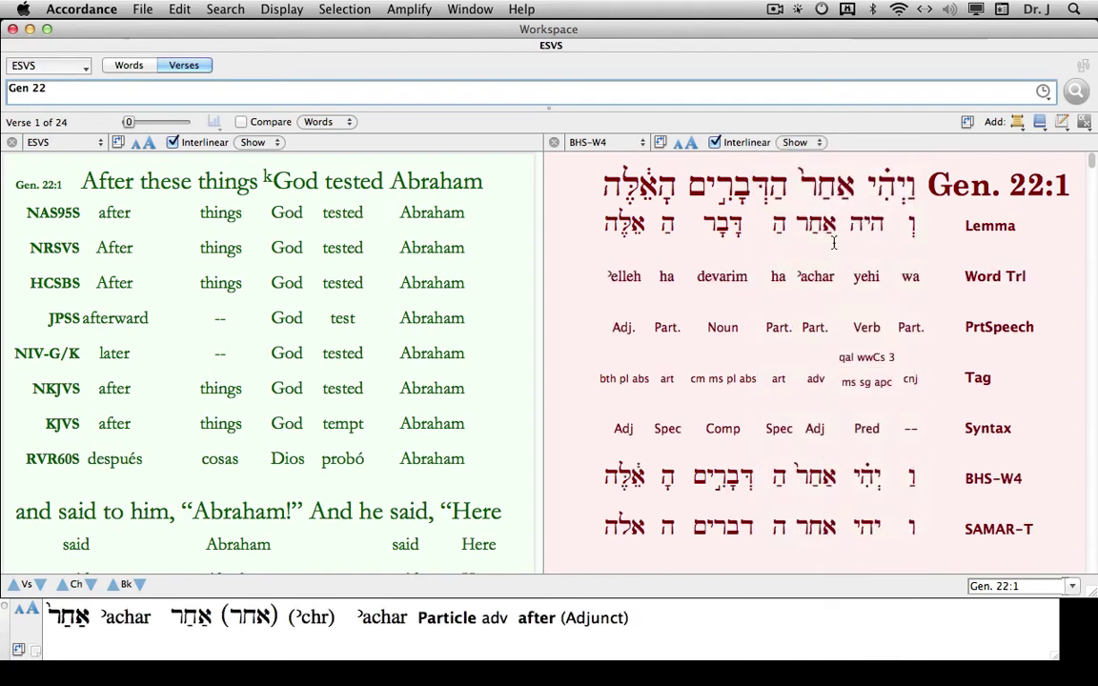
pyautogui.click(805, 143)
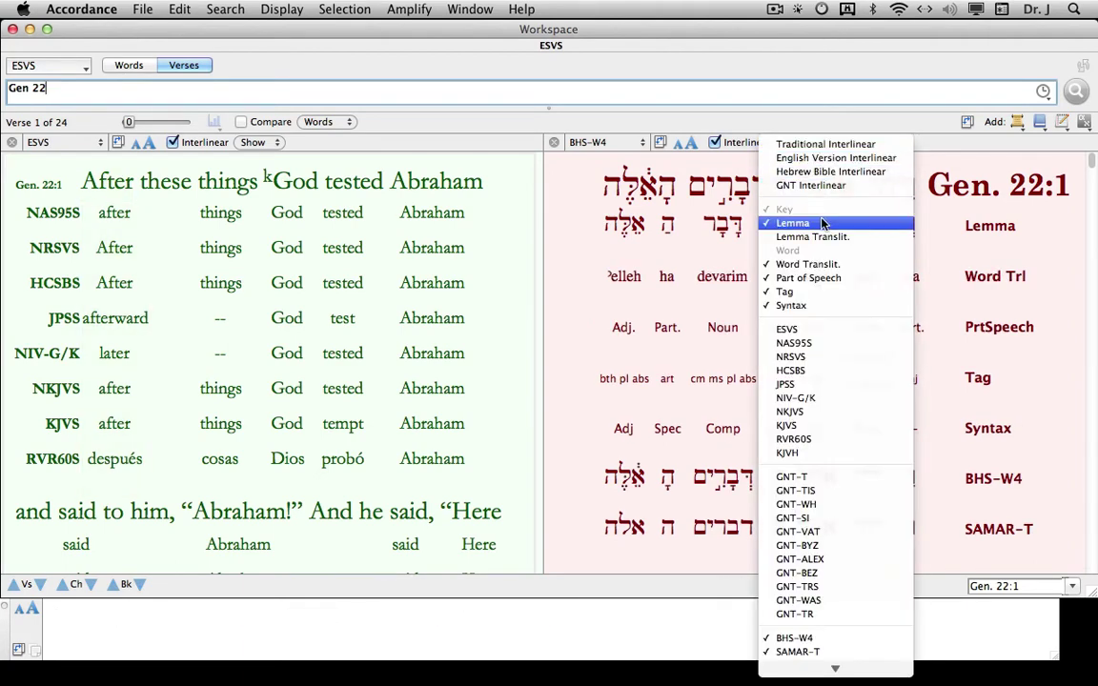
pyautogui.click(792, 223)
# Step: Remove the Tag, Part of Speech and Syntax rows from the BHS-W4 interlinear
pyautogui.click(815, 143)
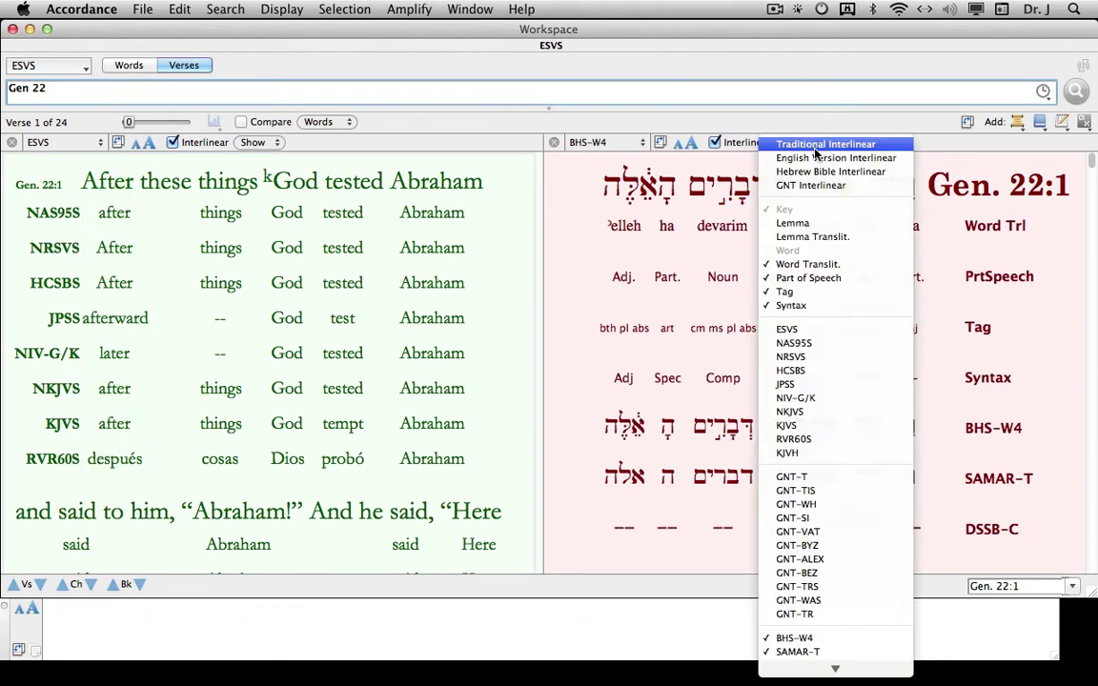
pyautogui.click(822, 293)
pyautogui.click(813, 144)
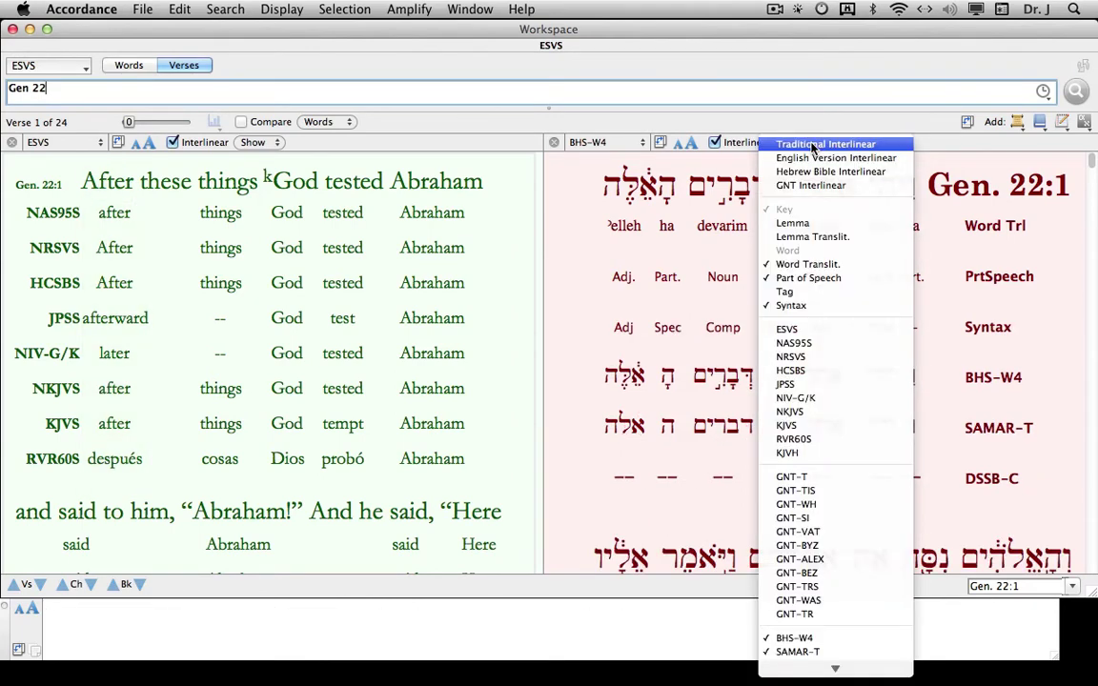
pyautogui.click(808, 277)
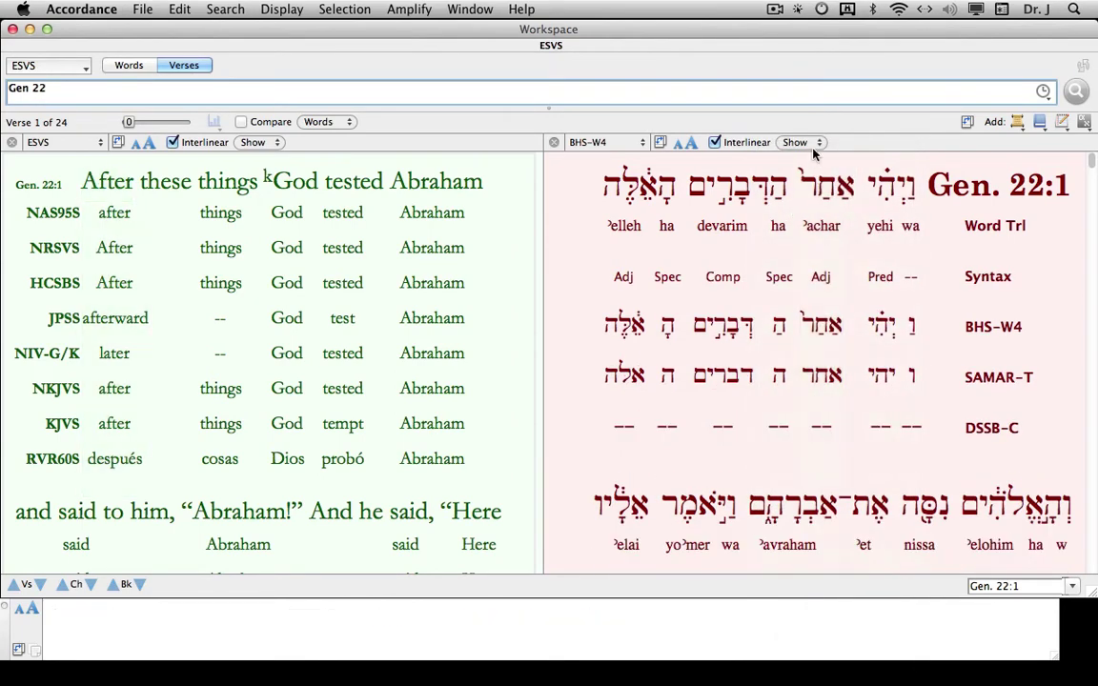
pyautogui.click(812, 145)
pyautogui.click(824, 306)
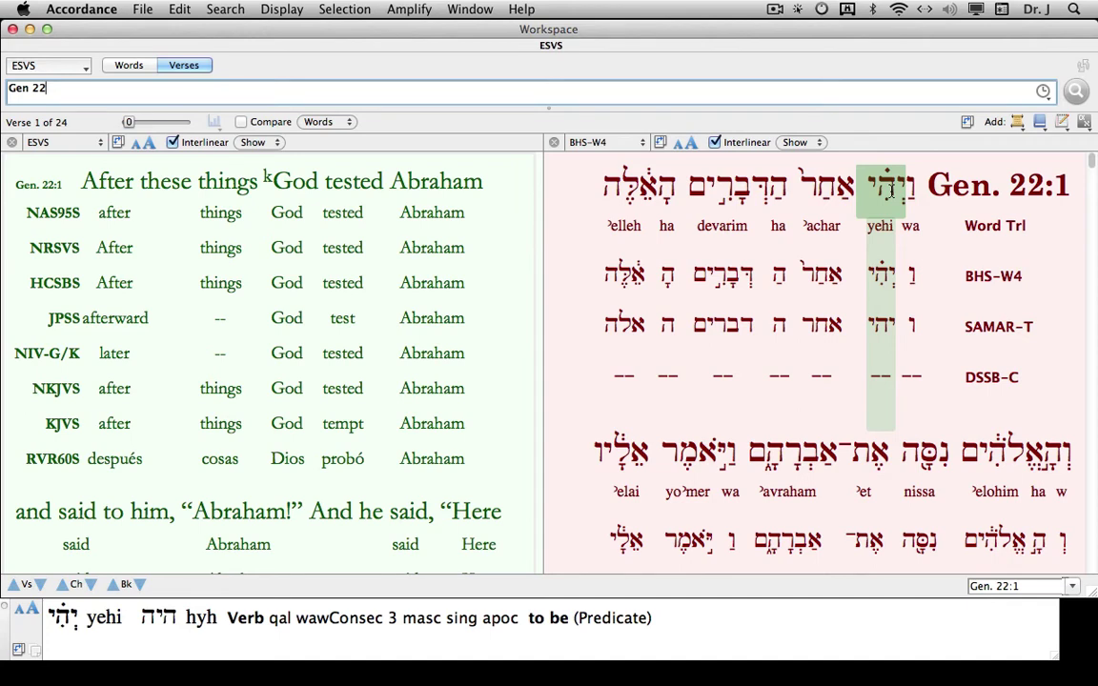
pyautogui.moveTo(758, 198)
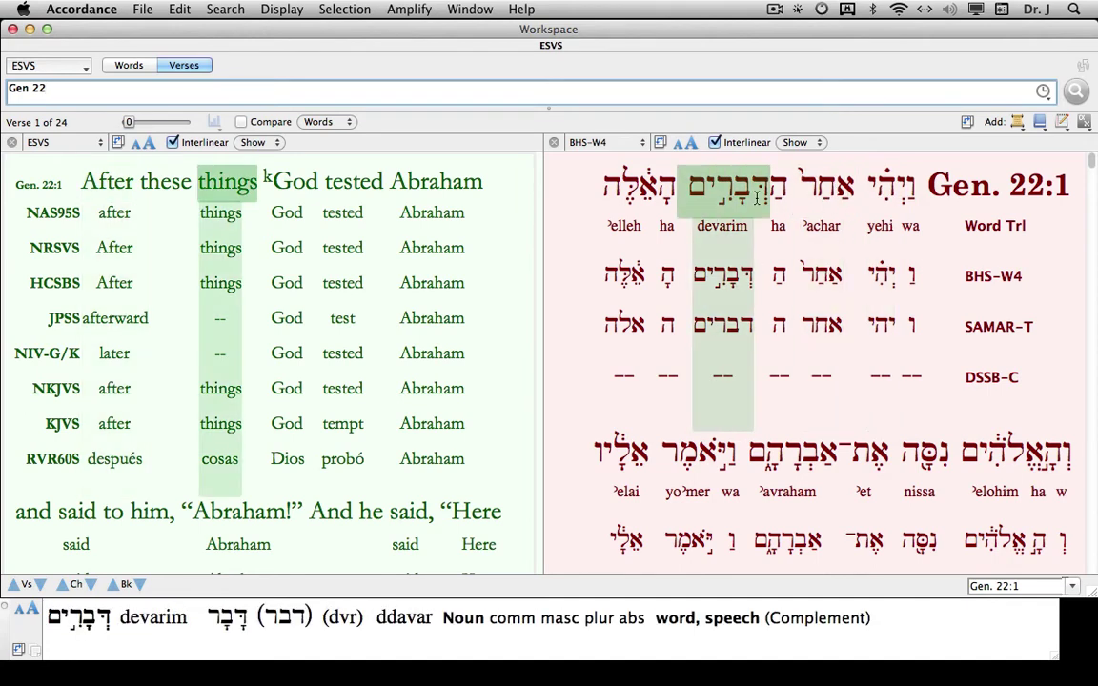
pyautogui.moveTo(646, 187)
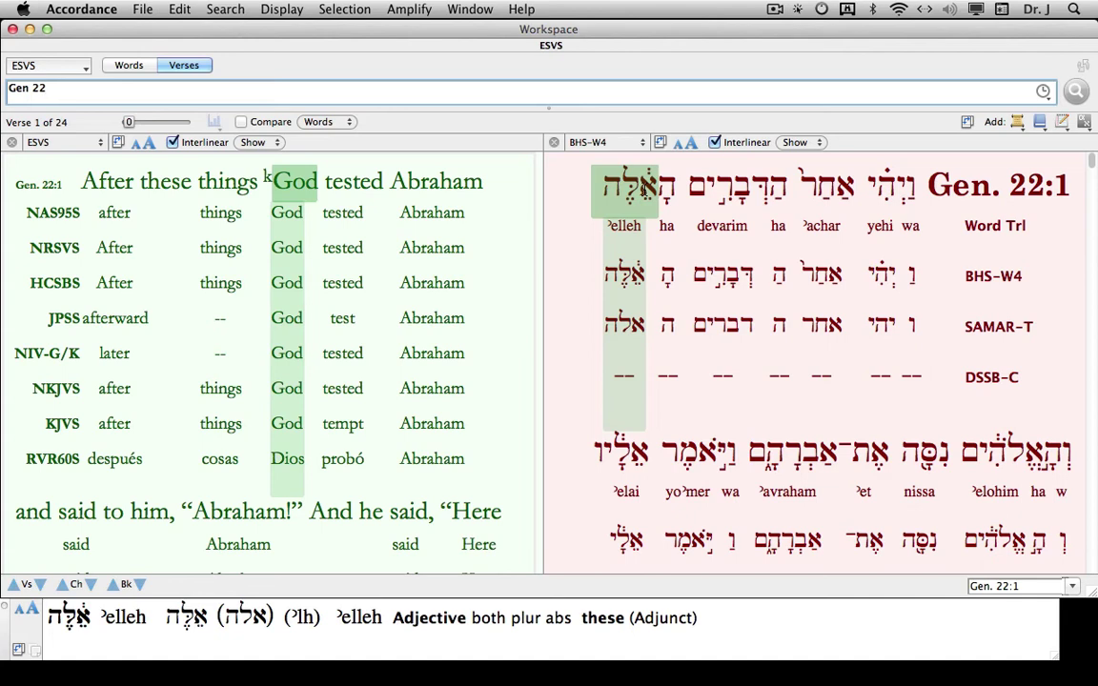
# Step: Save the current BHS-W4 row selection as a new interlinear set named Practice Hebrew
pyautogui.click(795, 142)
pyautogui.moveTo(795, 683)
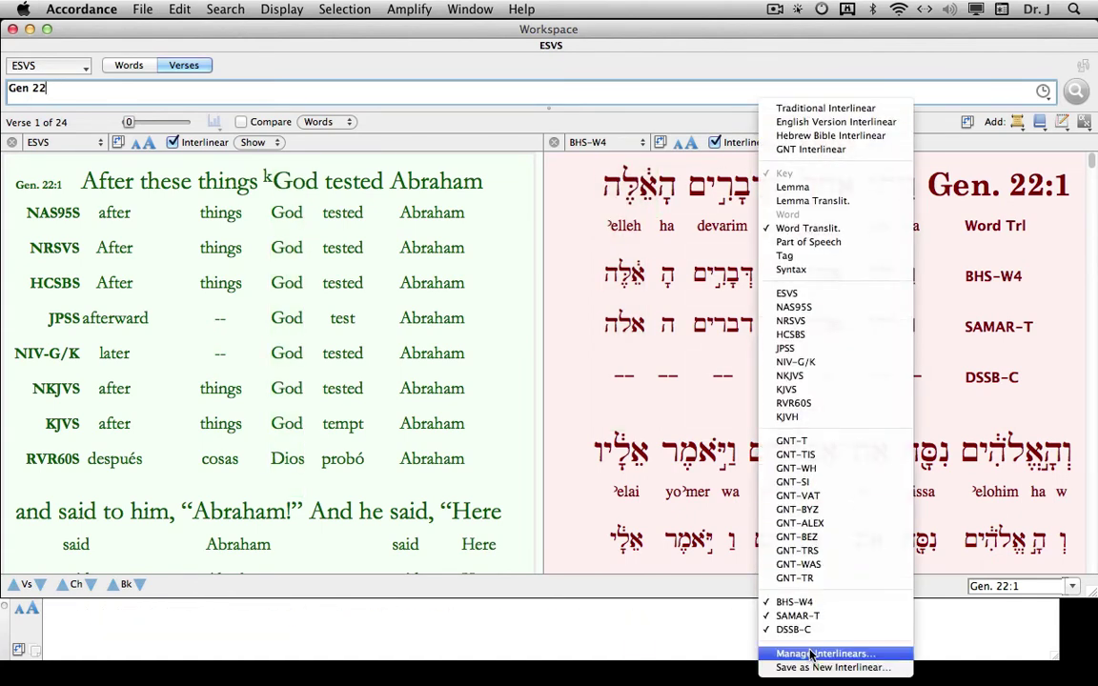
pyautogui.click(815, 669)
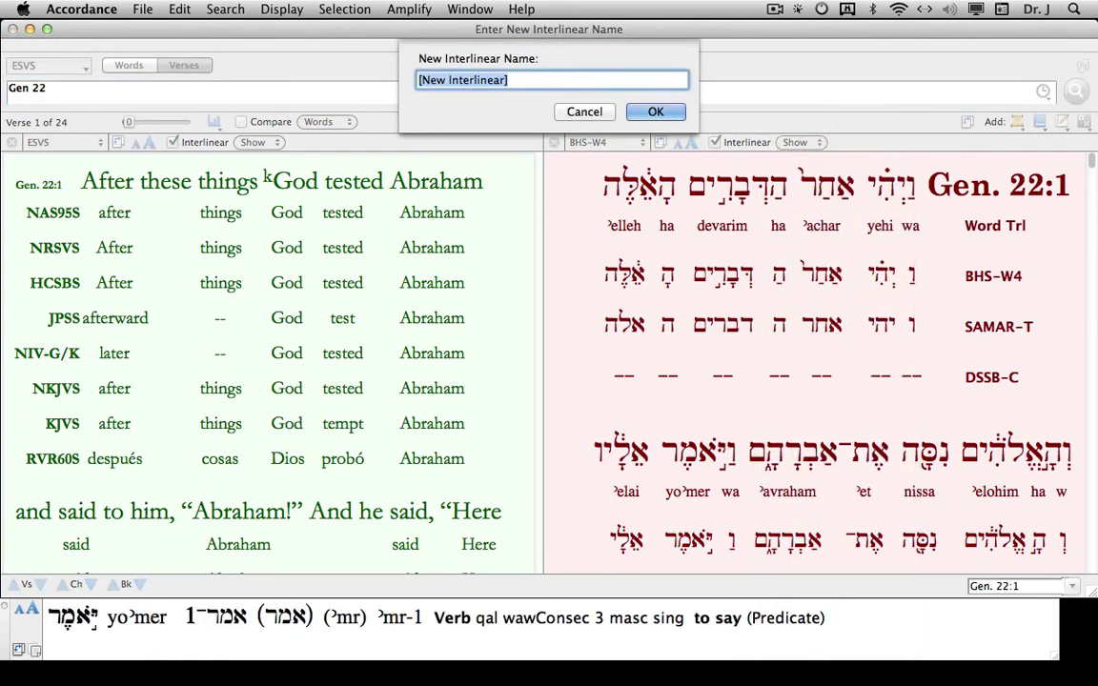
pyautogui.write('Practice ')
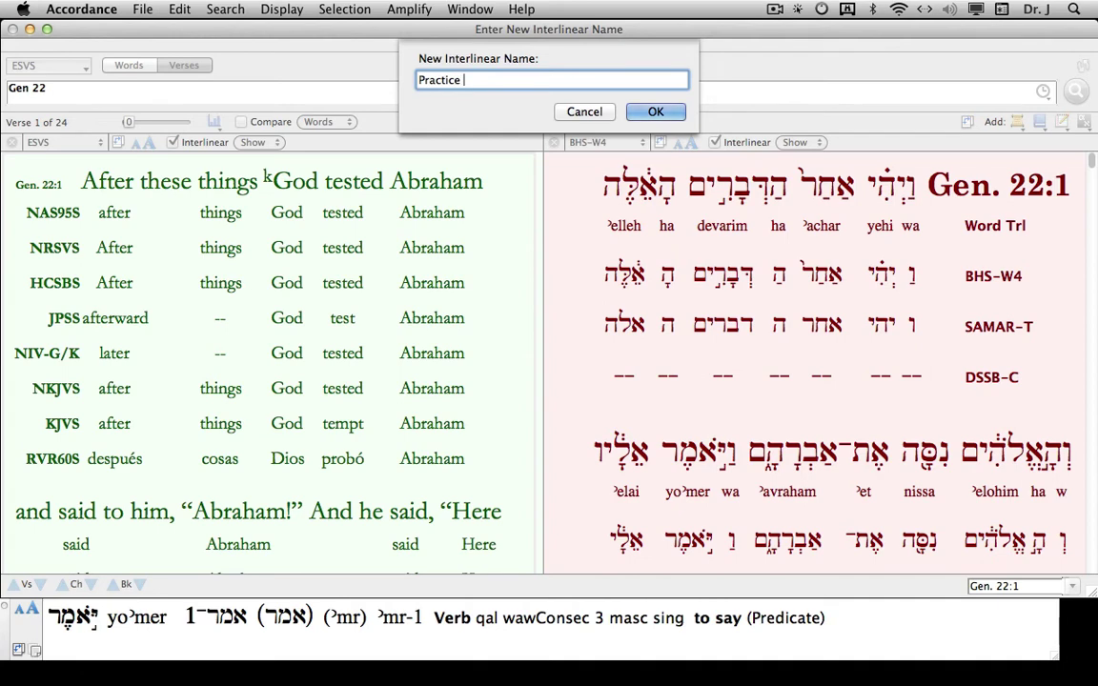
pyautogui.write('Hebrew')
pyautogui.click(655, 112)
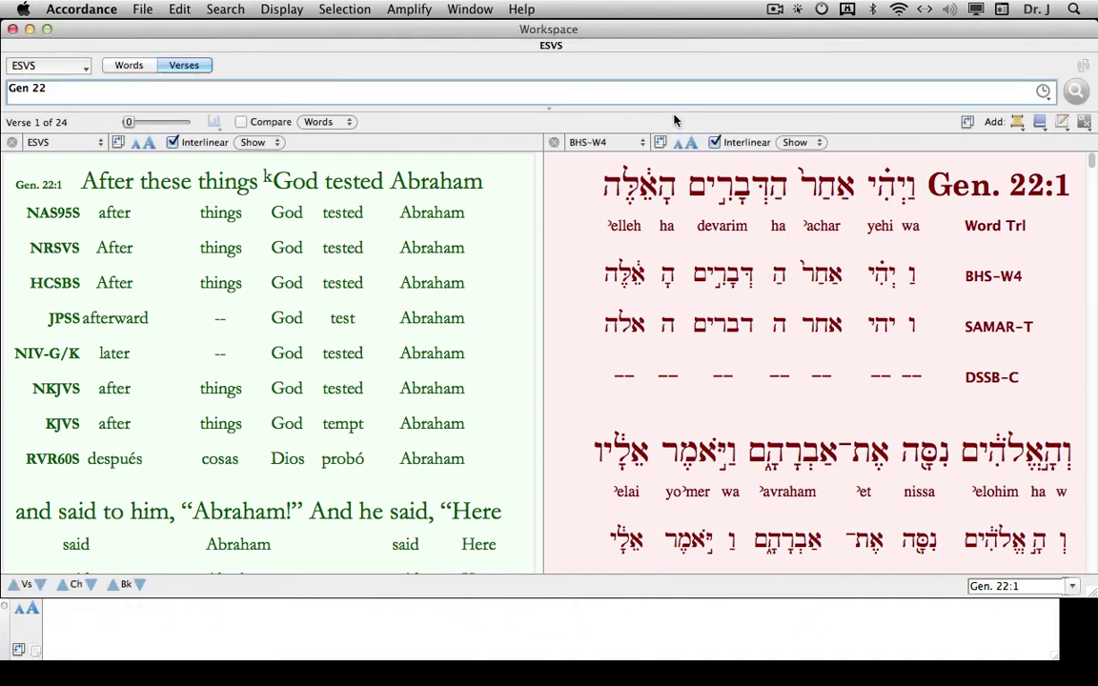
# Step: Reorder the saved interlinear sets so that Practice Hebrew comes directly above GNT Interlinear
pyautogui.click(796, 143)
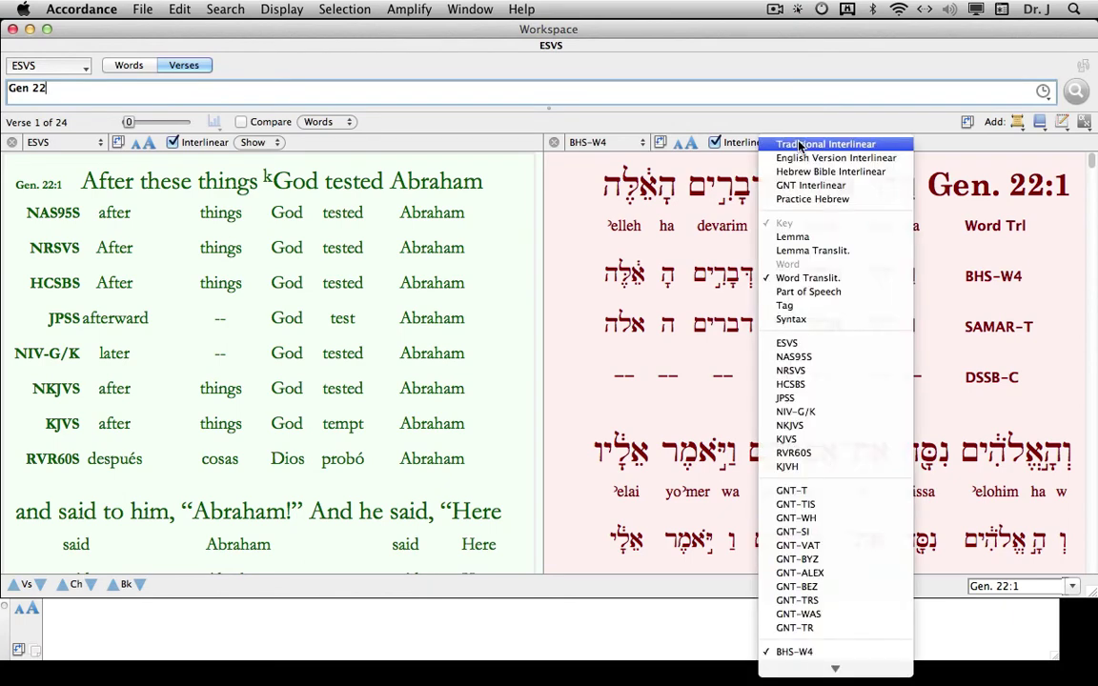
pyautogui.click(823, 200)
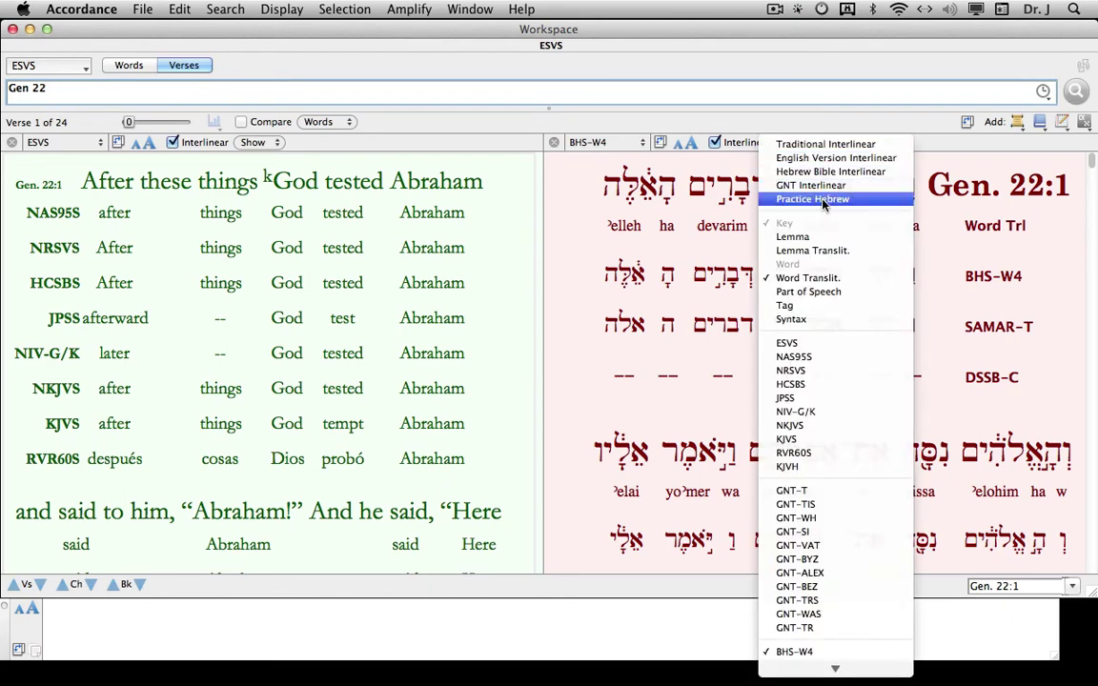
pyautogui.moveTo(835, 670)
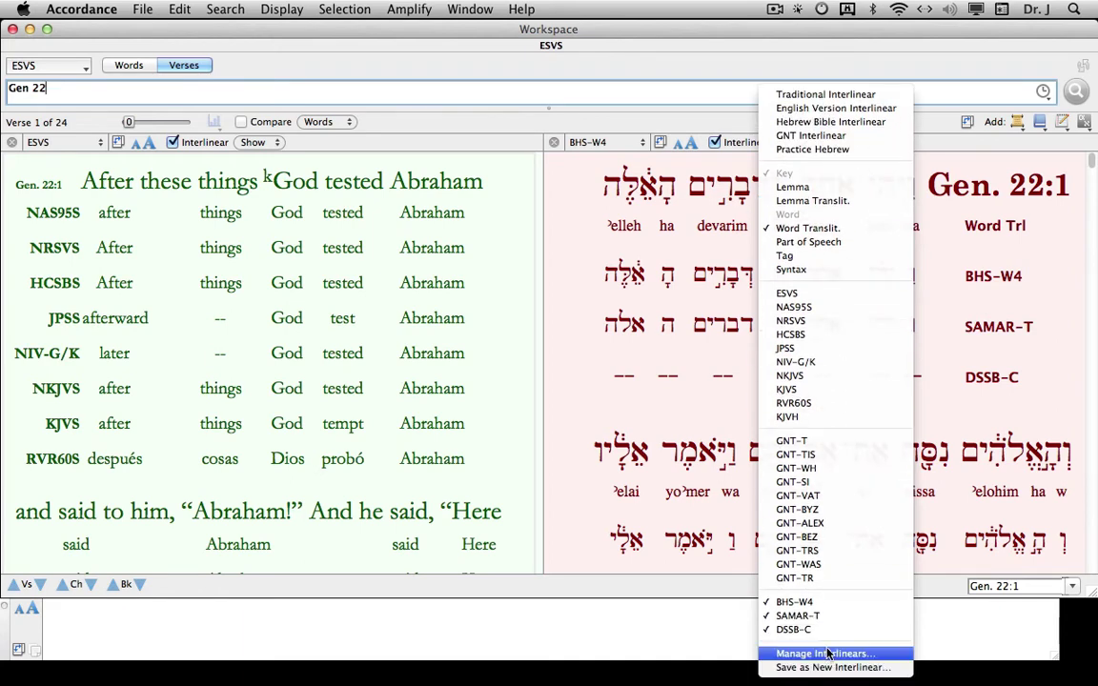
pyautogui.click(827, 654)
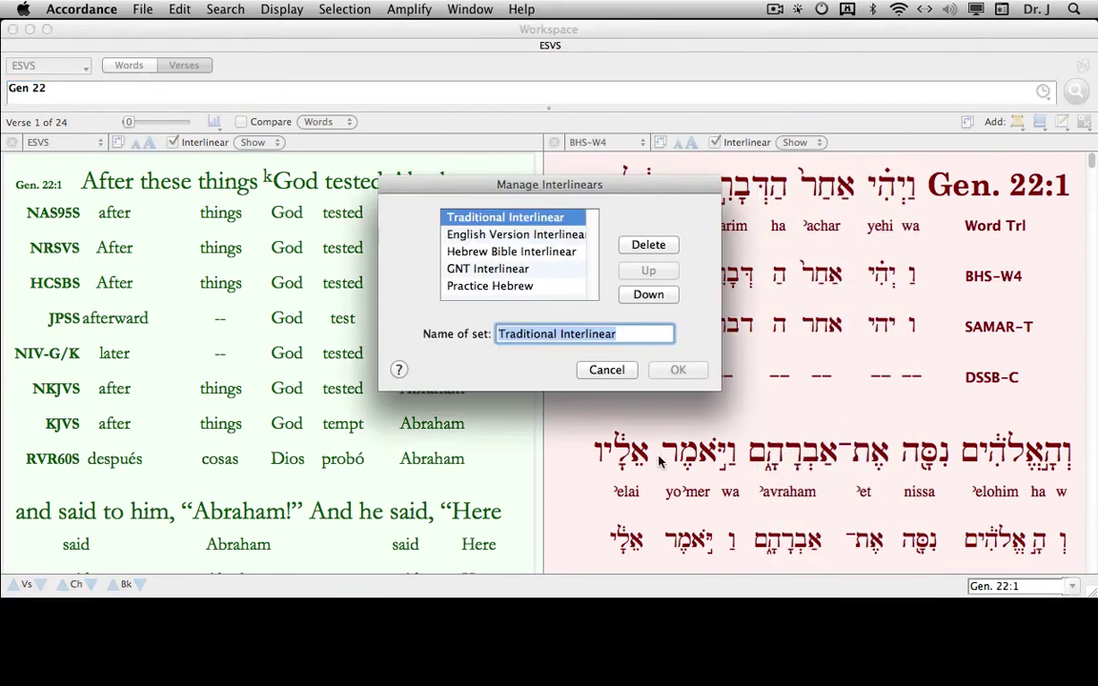
pyautogui.click(505, 286)
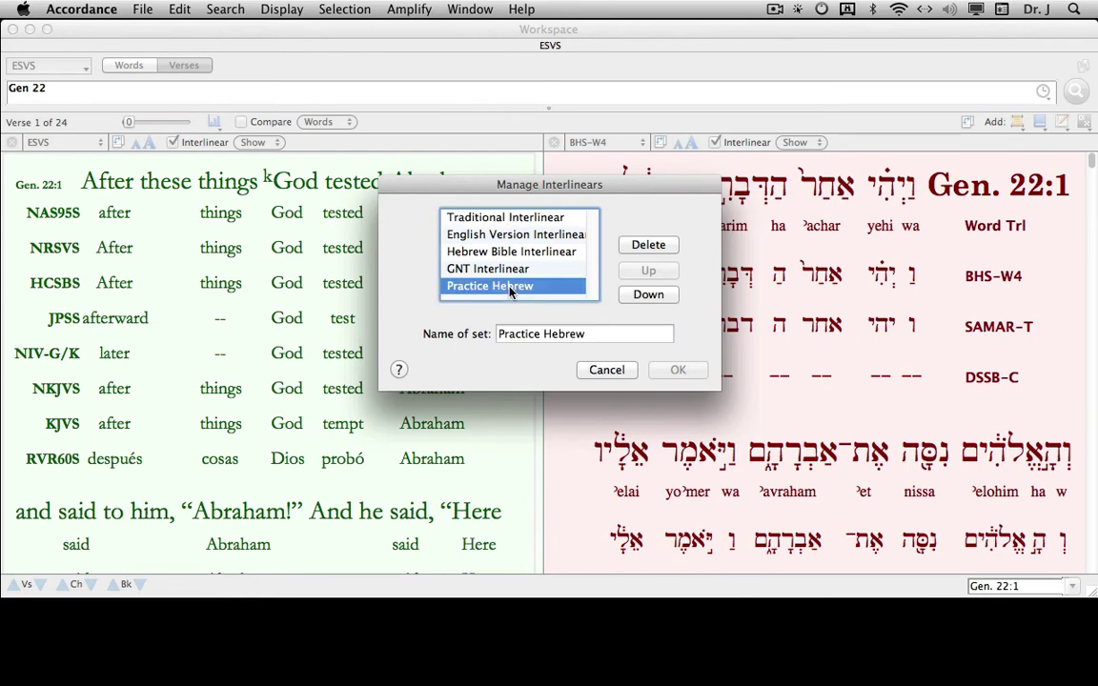
pyautogui.click(632, 273)
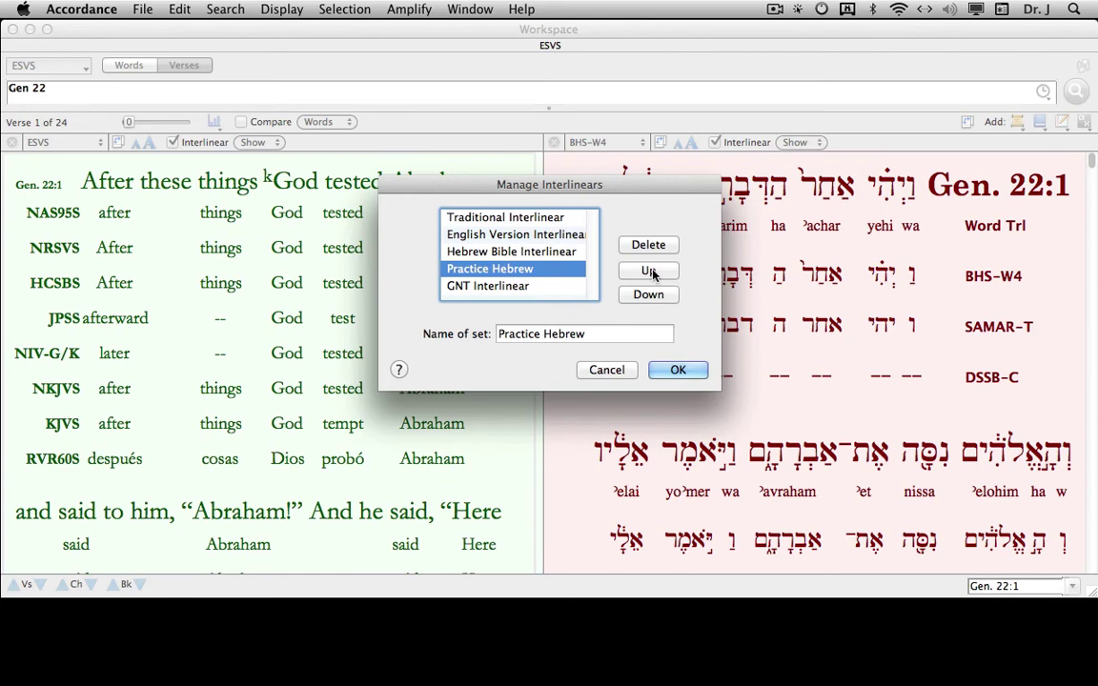
pyautogui.click(677, 370)
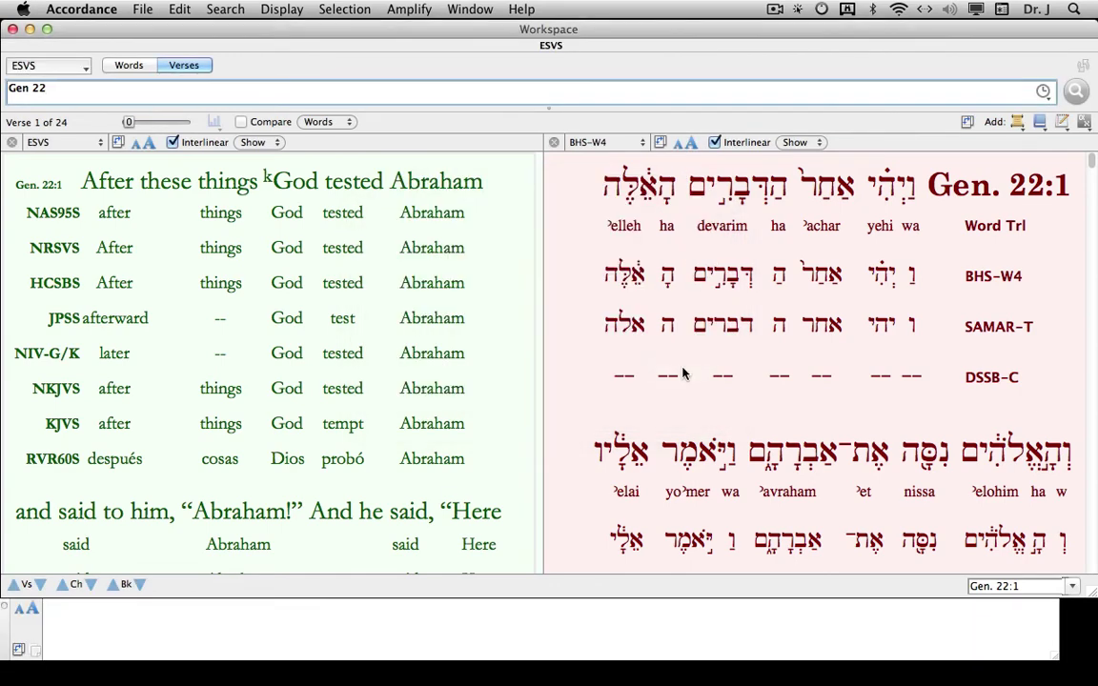
pyautogui.click(794, 142)
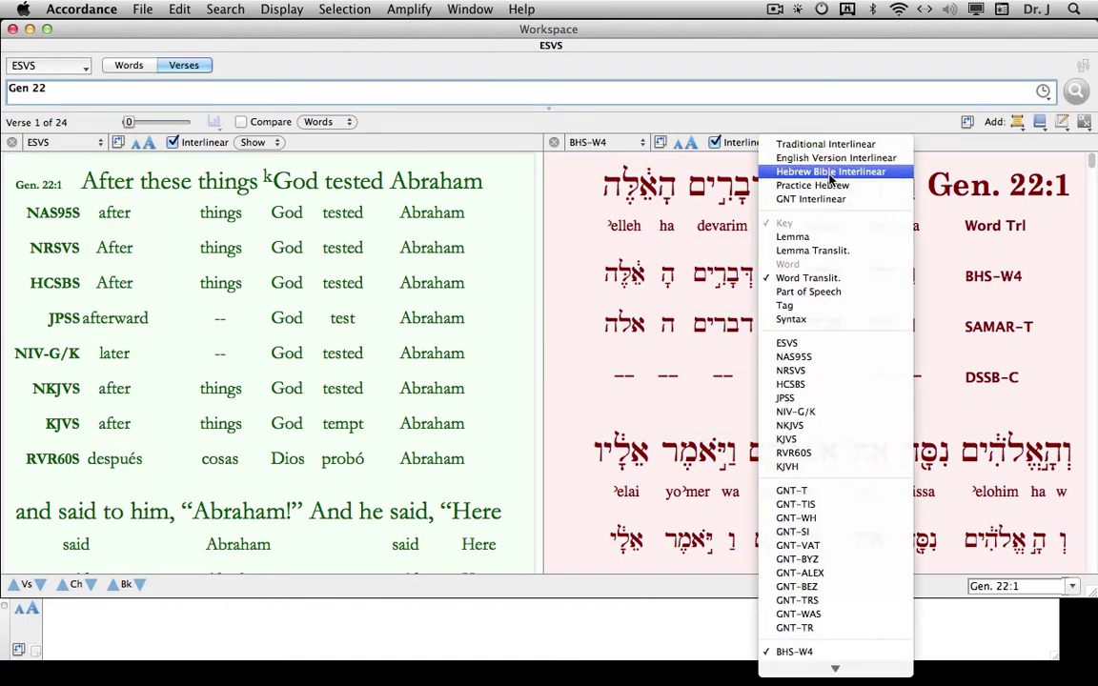
pyautogui.click(739, 99)
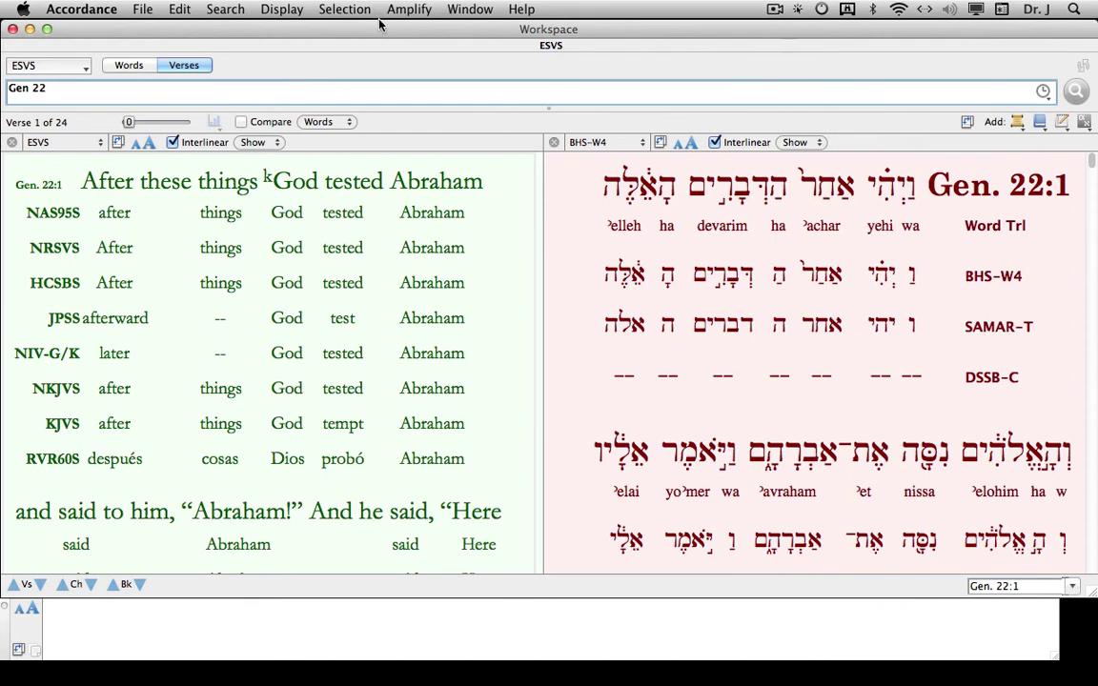
# Step: Replace the Genesis passage with John 1:1 in the verse search and run it
pyautogui.tripleClick(8, 86)
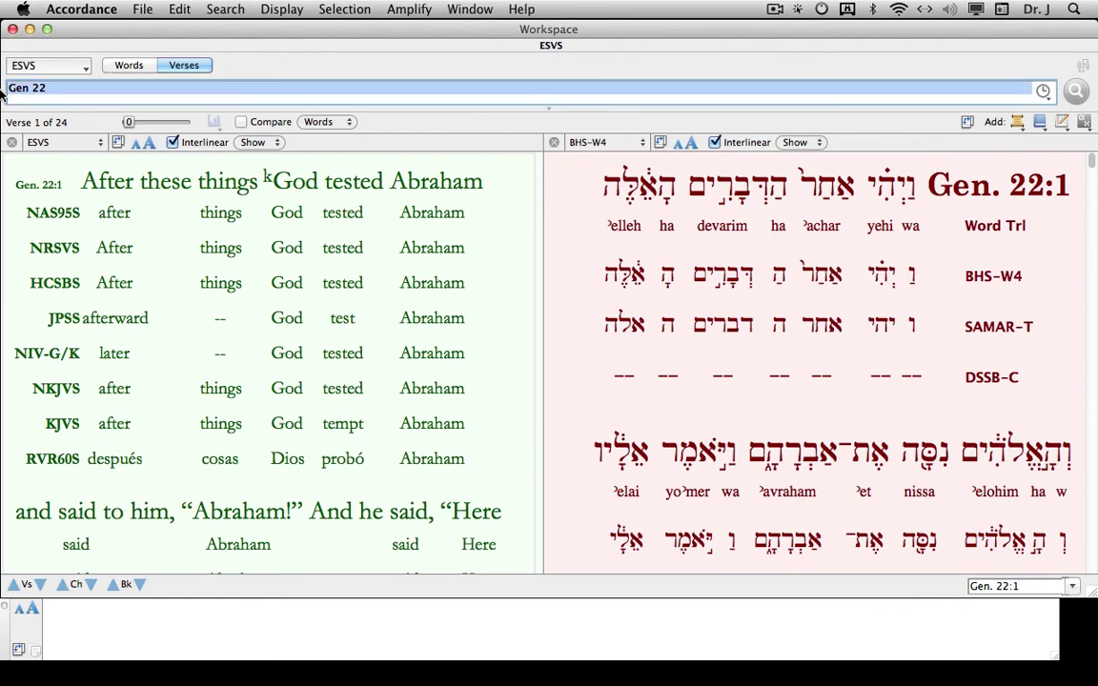
pyautogui.write('John 1')
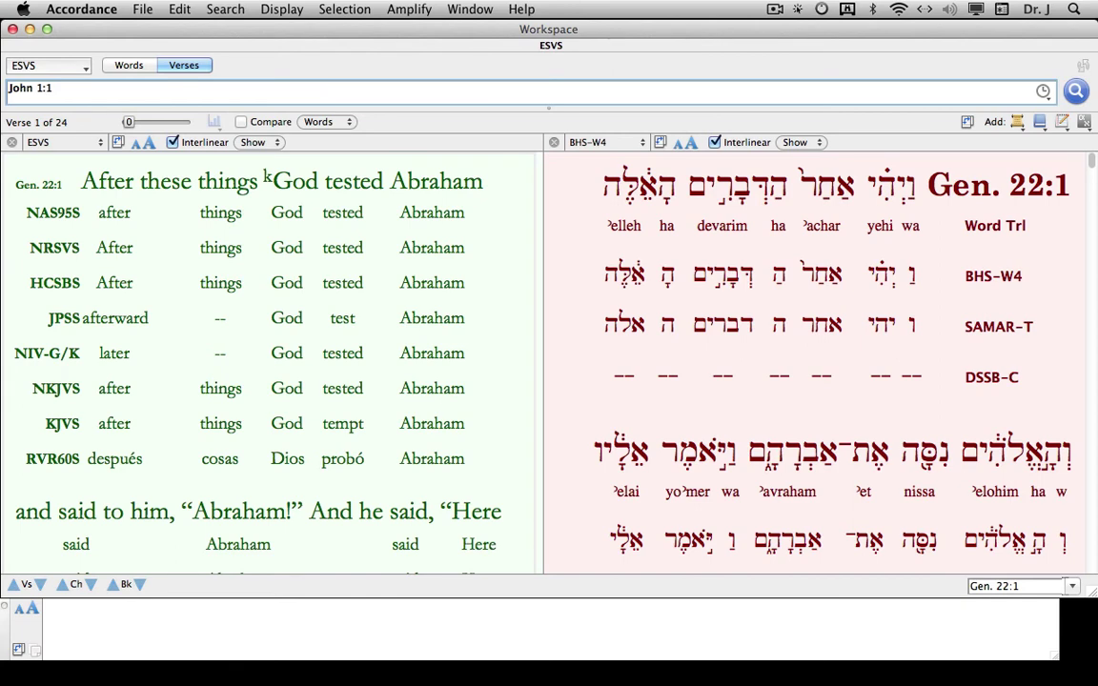
pyautogui.write(':1')
pyautogui.press('Return')
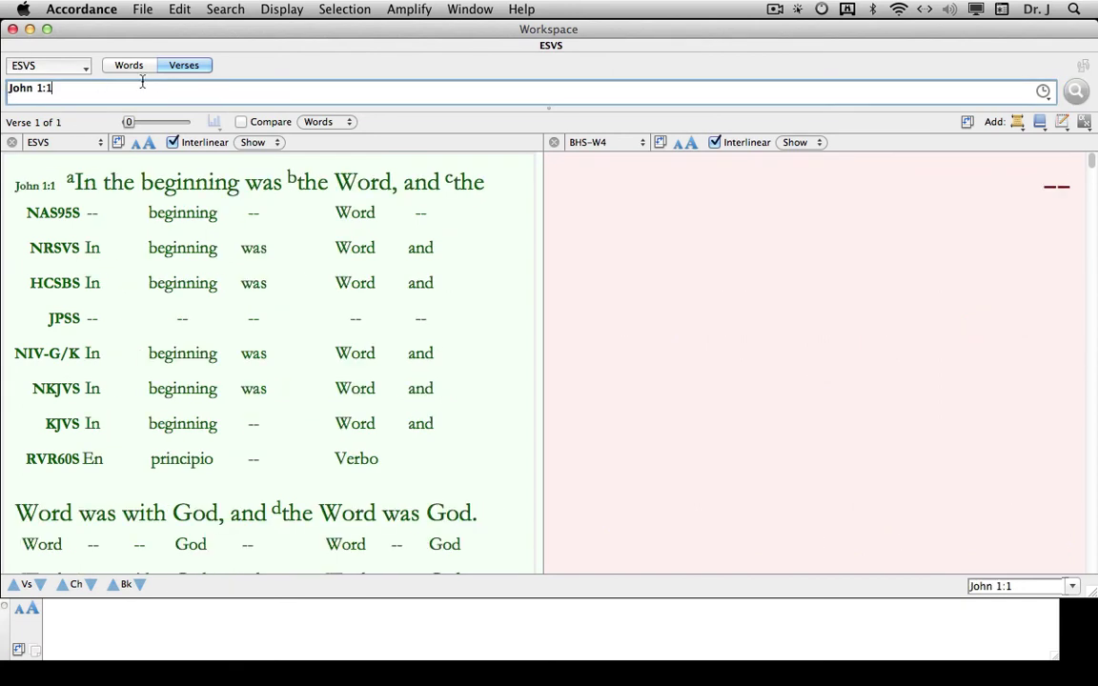
# Step: Switch the BHS-W4 pane to the GNT-T text and inspect the opening Greek words of John 1:1
pyautogui.click(642, 143)
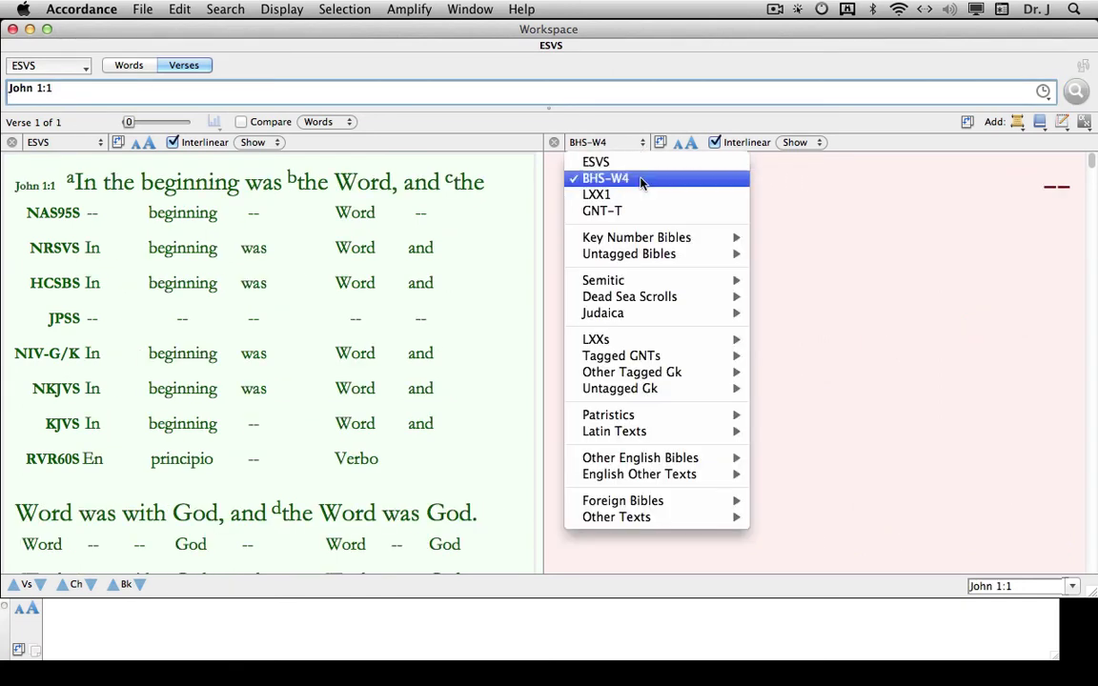
pyautogui.click(640, 212)
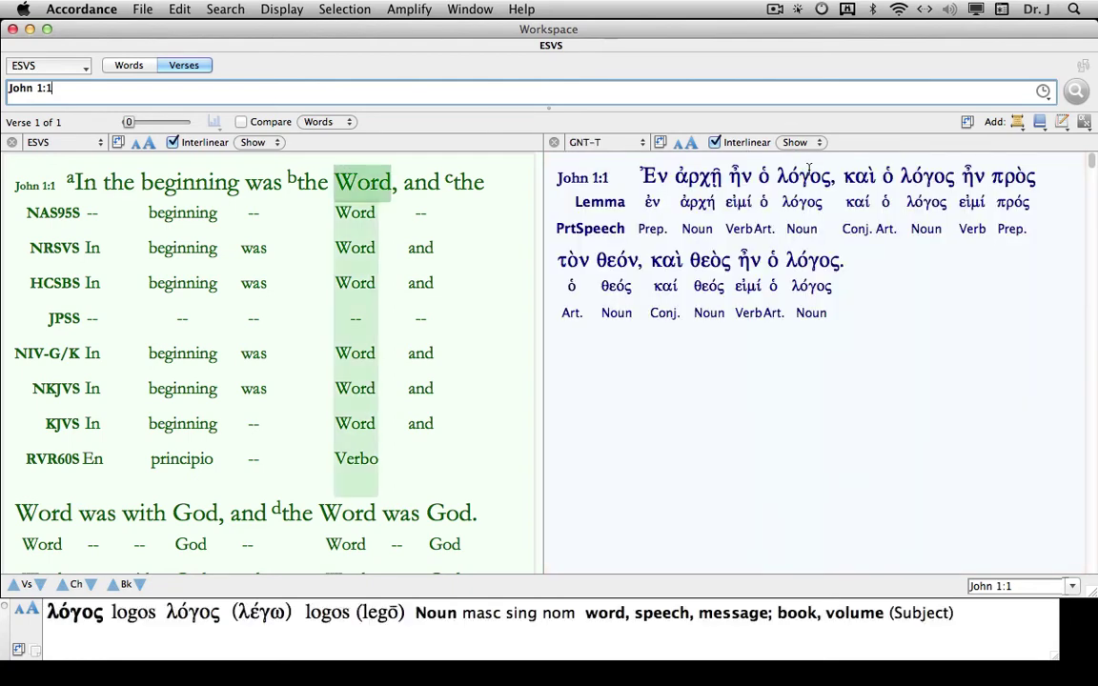
pyautogui.moveTo(657, 188)
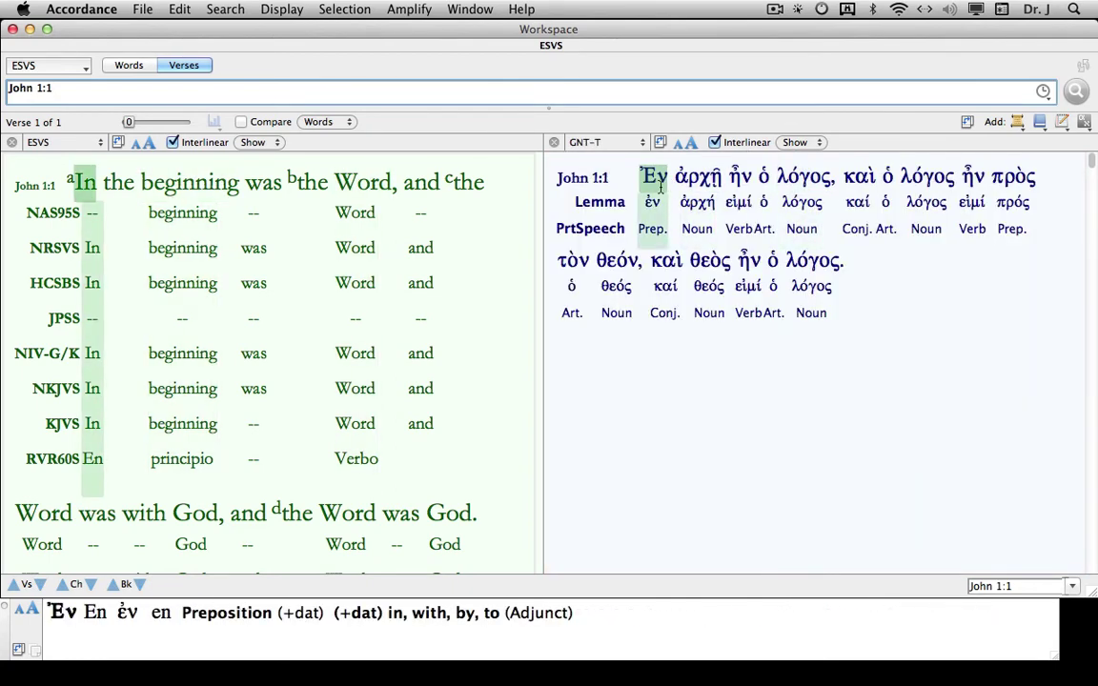
pyautogui.moveTo(705, 178)
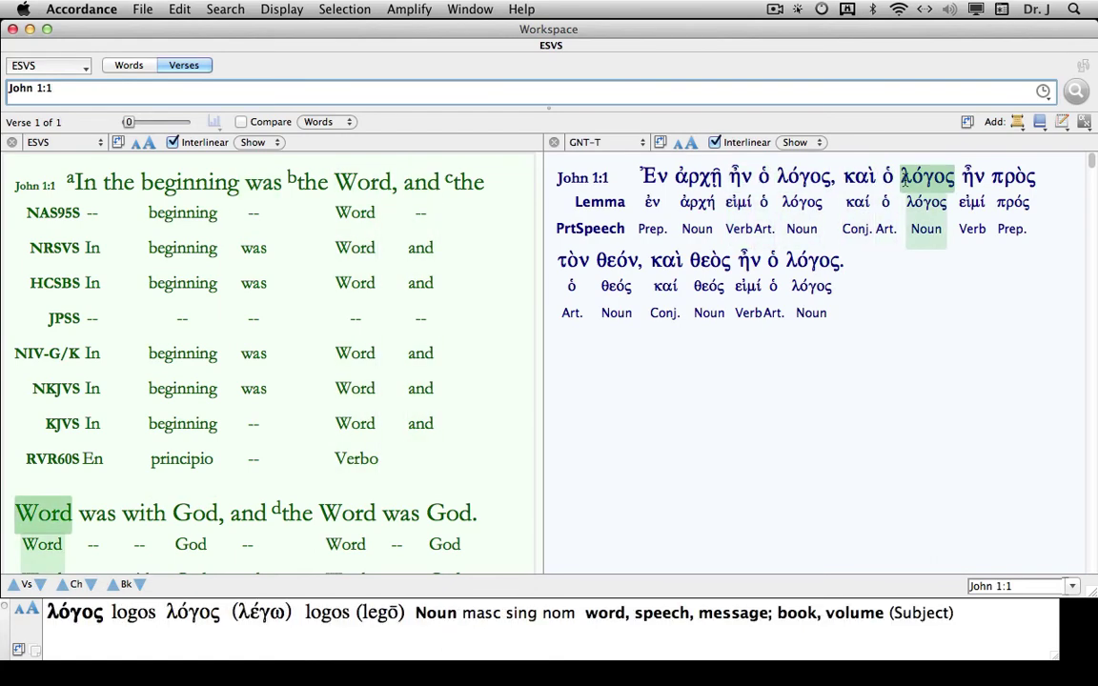
# Step: Apply the GNT Interlinear set to the GNT-T pane and inspect the first λόγος across its rows
pyautogui.click(813, 143)
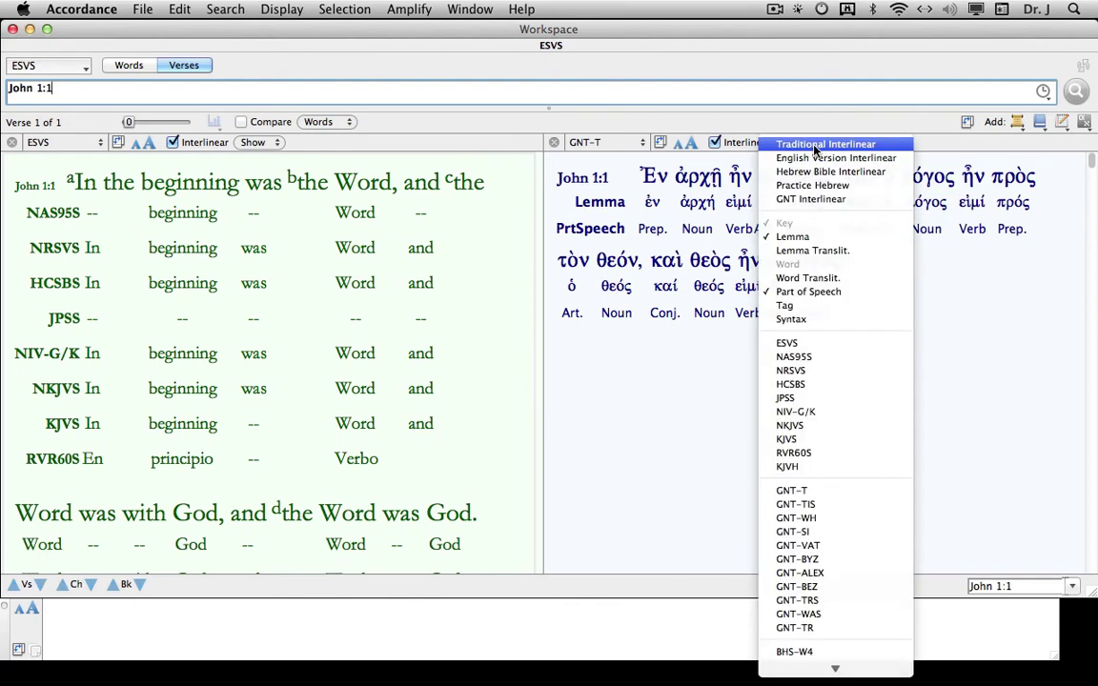
pyautogui.click(816, 199)
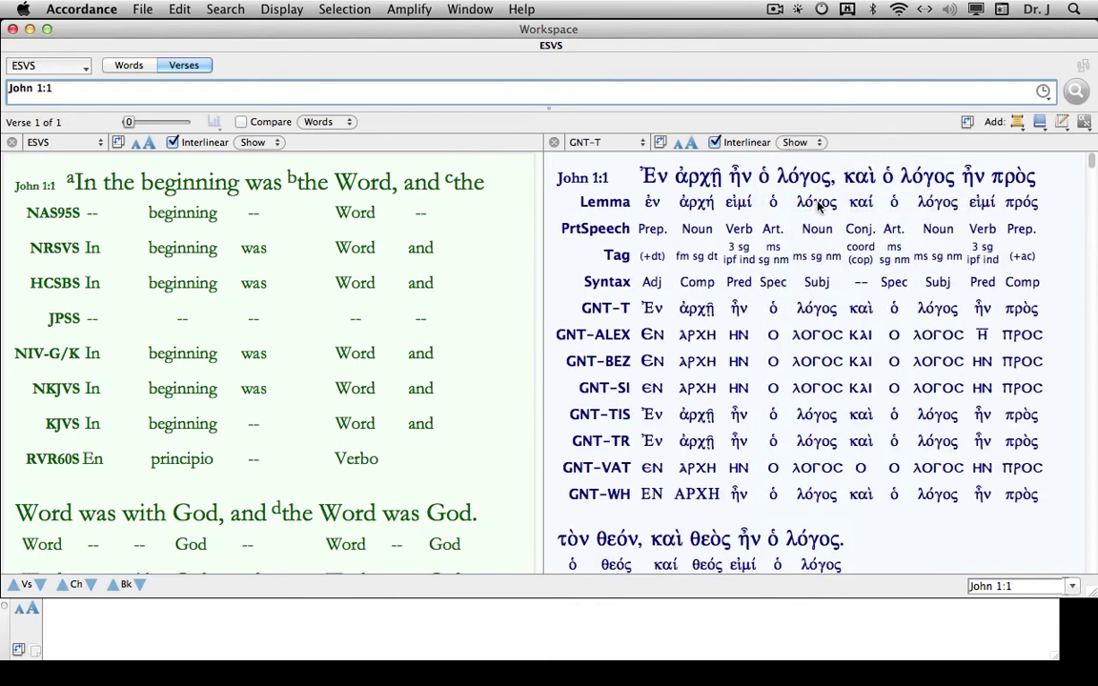
pyautogui.moveTo(821, 179)
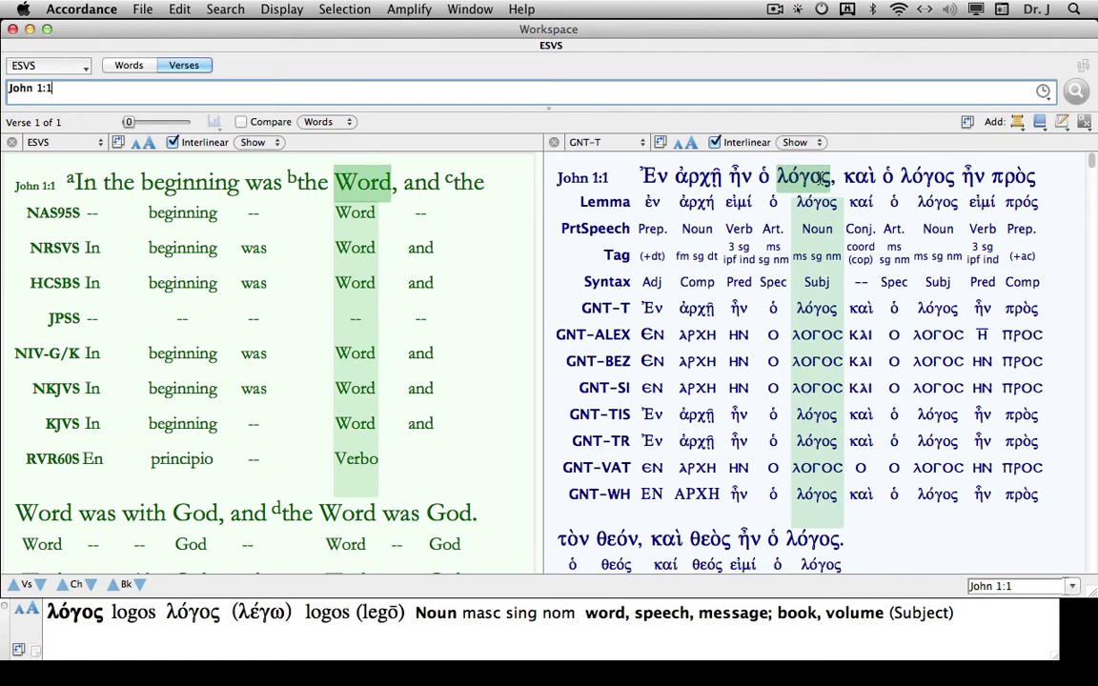
# Step: Turn off the interlinear rows in the ESVS pane, and toggle those of the GNT-T pane off and back on
pyautogui.click(174, 143)
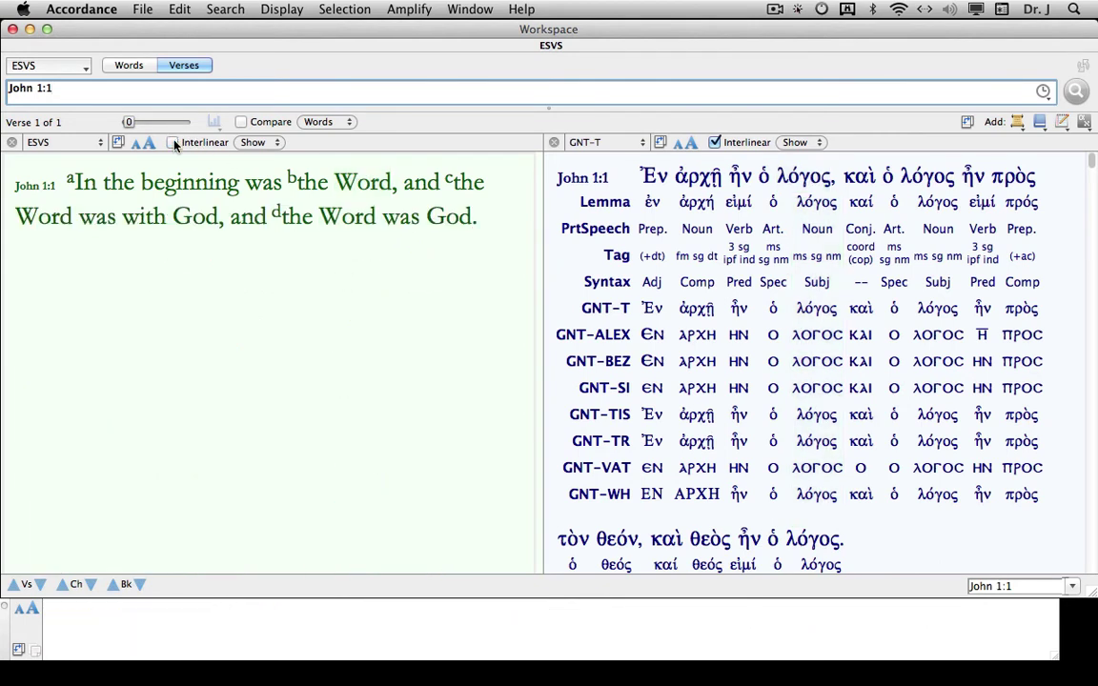
pyautogui.click(715, 143)
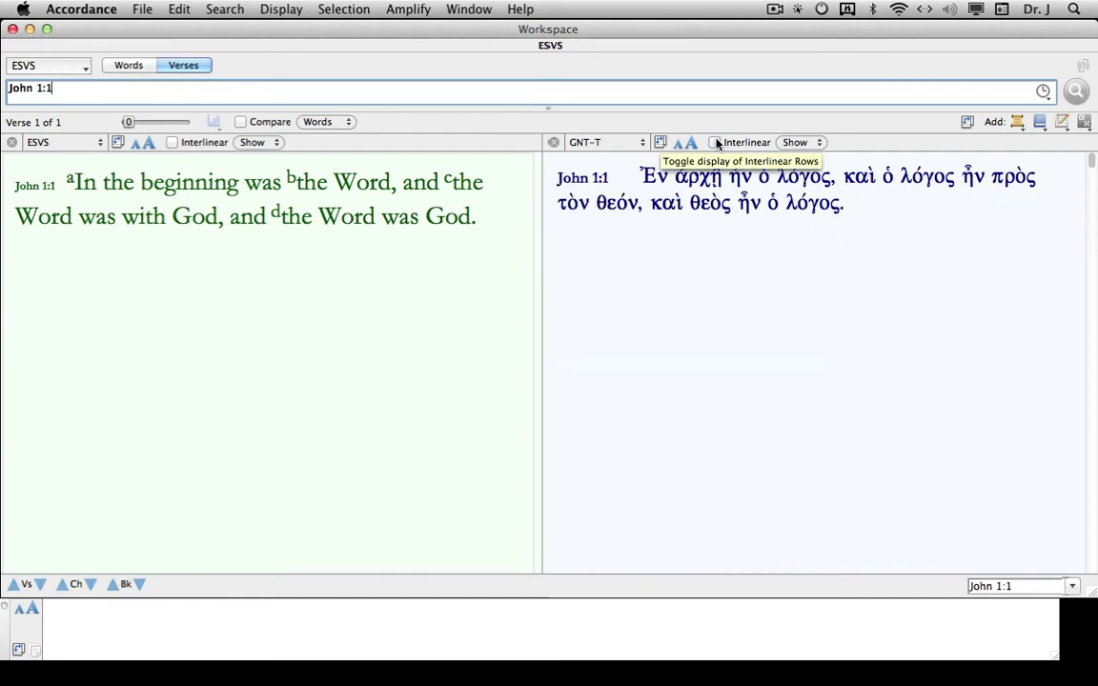
pyautogui.click(717, 143)
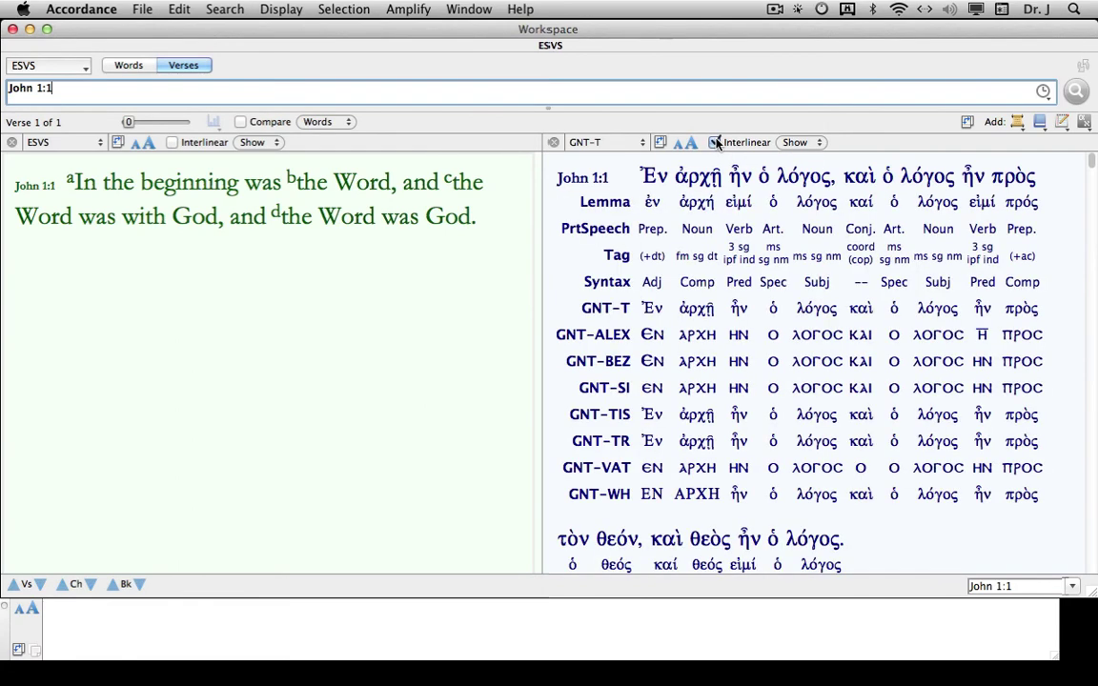
# Step: Apply the English Version Interlinear set to the GNT-T pane, and replace it with the Traditional Interlinear set
pyautogui.click(795, 142)
pyautogui.click(799, 155)
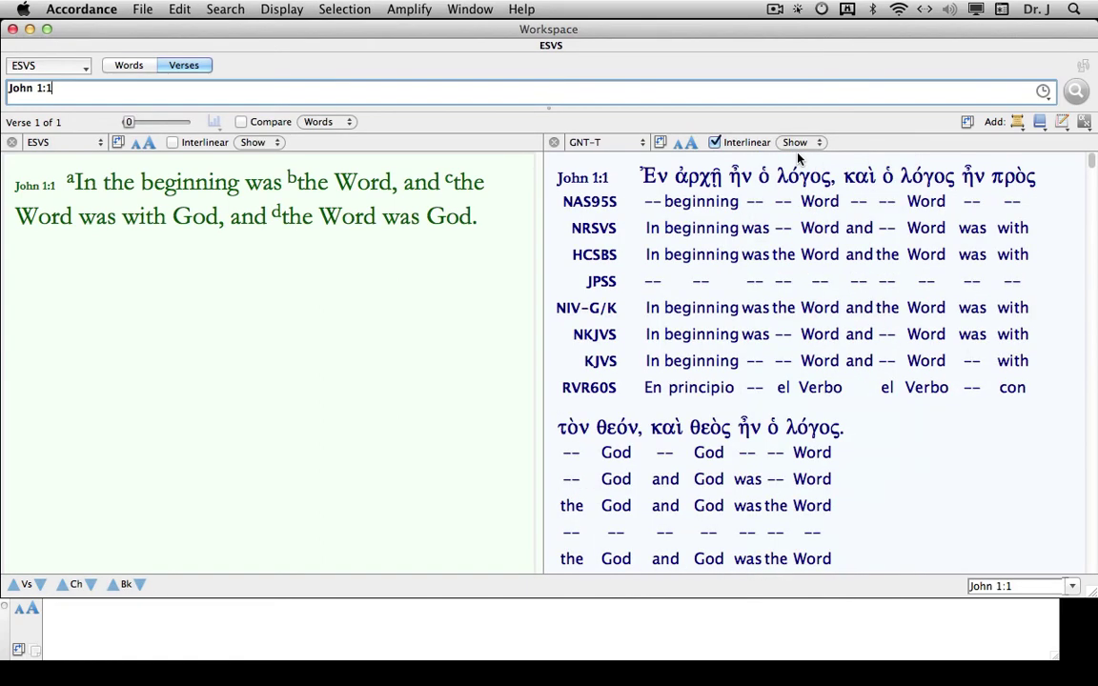
pyautogui.click(805, 145)
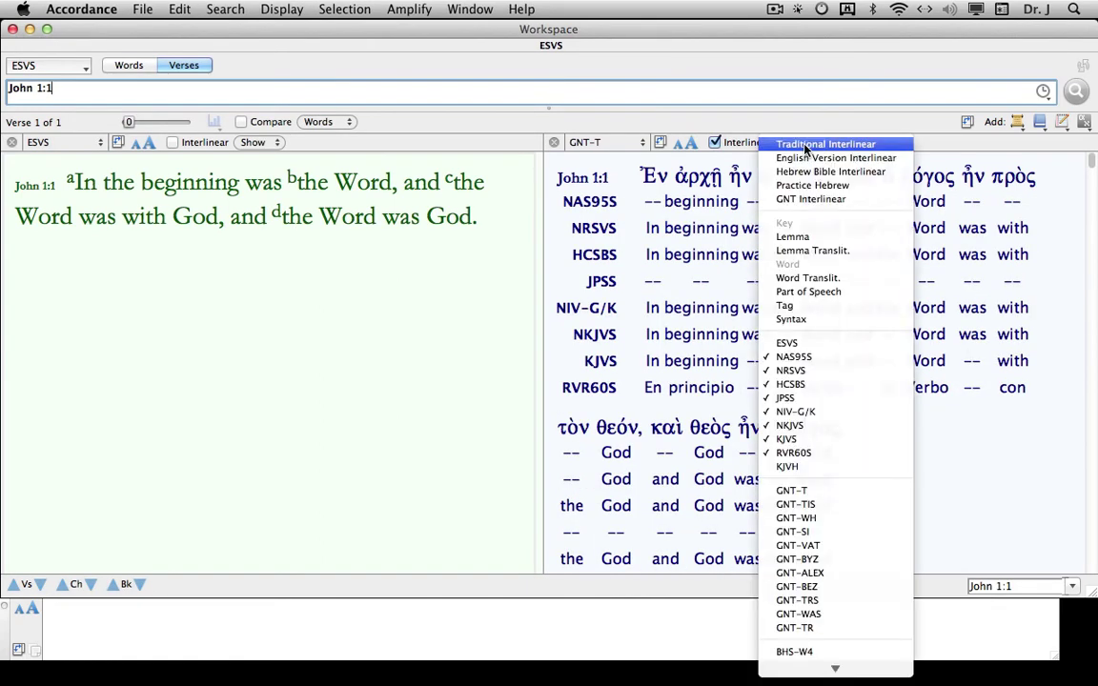
pyautogui.click(806, 145)
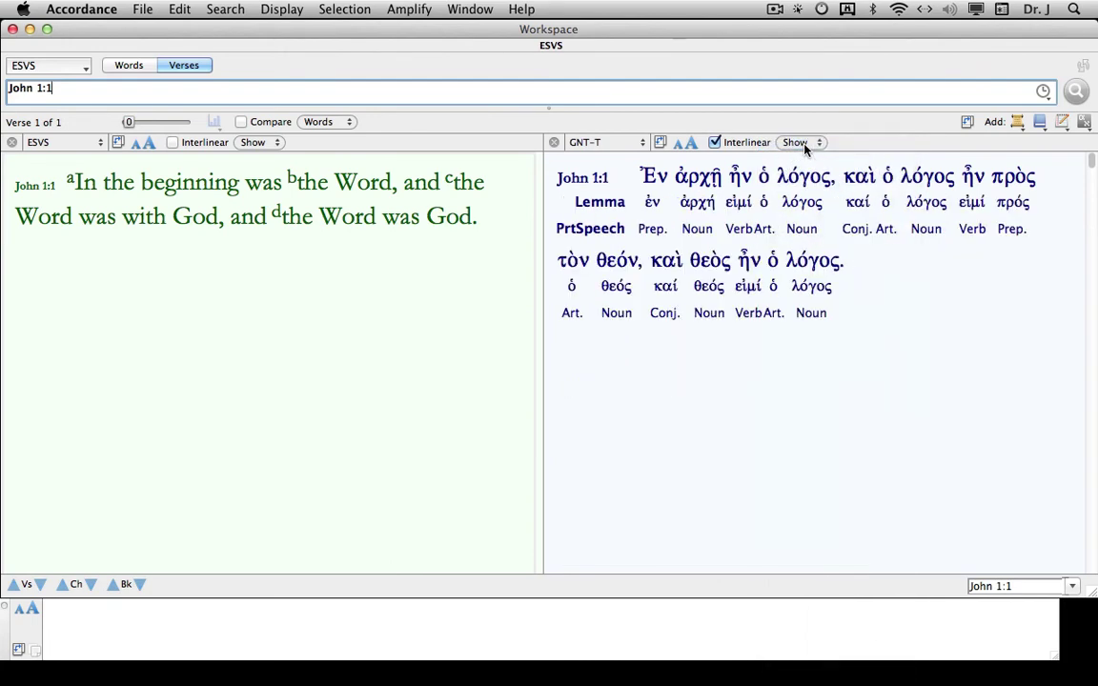